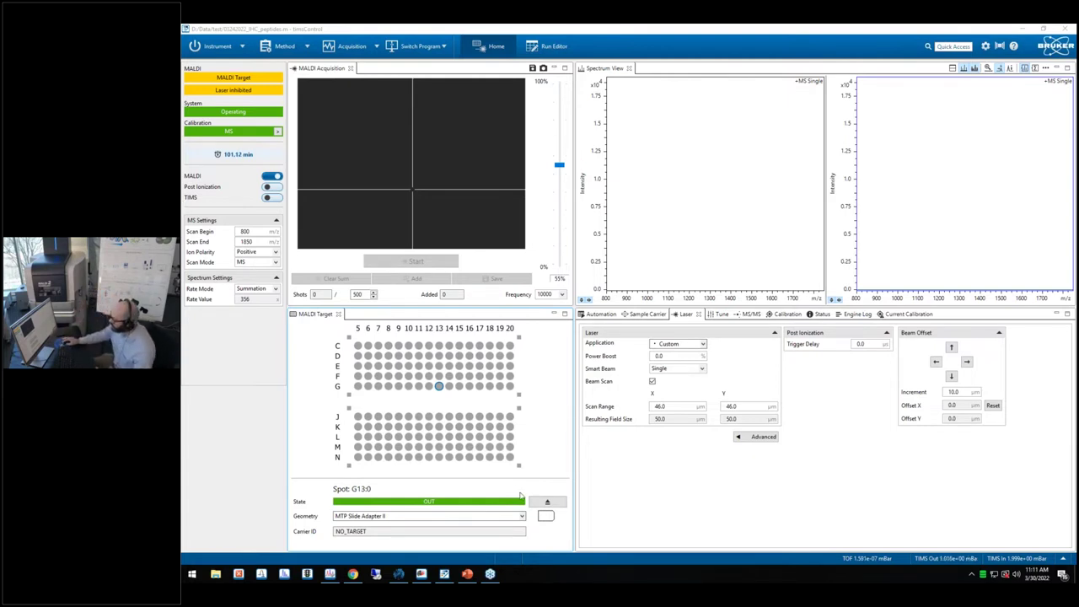
- Load the MTP slide adapter into the source so it docks and starts height detection
click(547, 502)
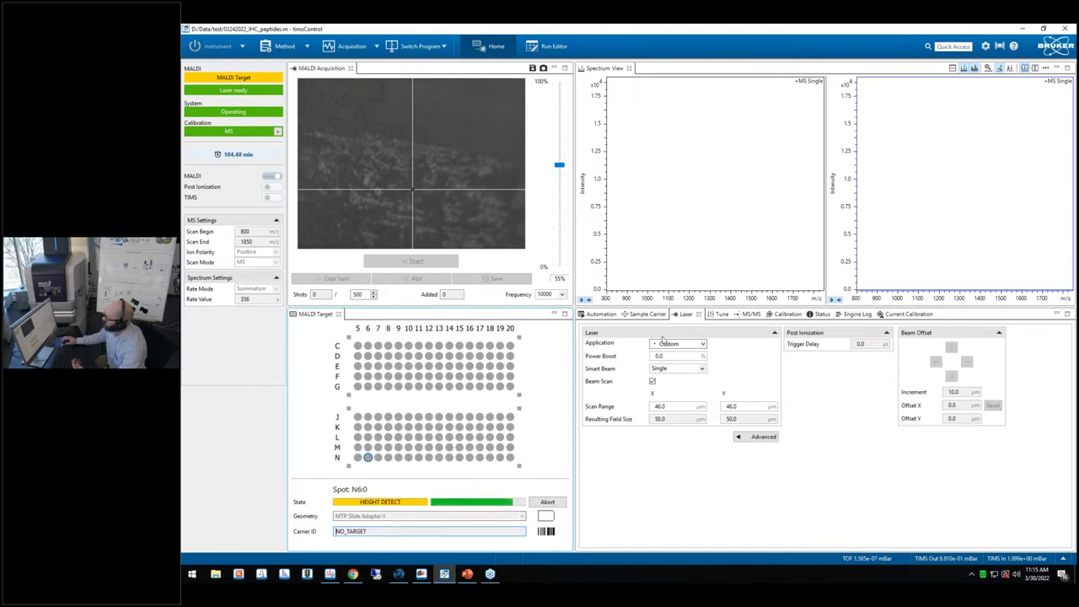
- Review the Automation, Tune and Calibration settings, ending back on the Laser settings
click(600, 315)
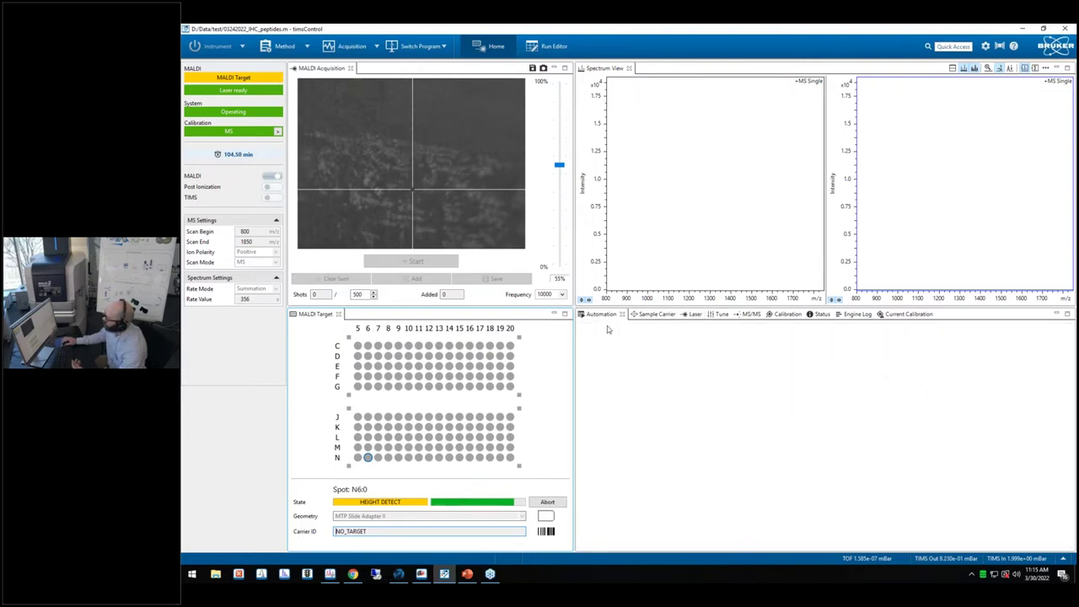
click(693, 314)
click(717, 313)
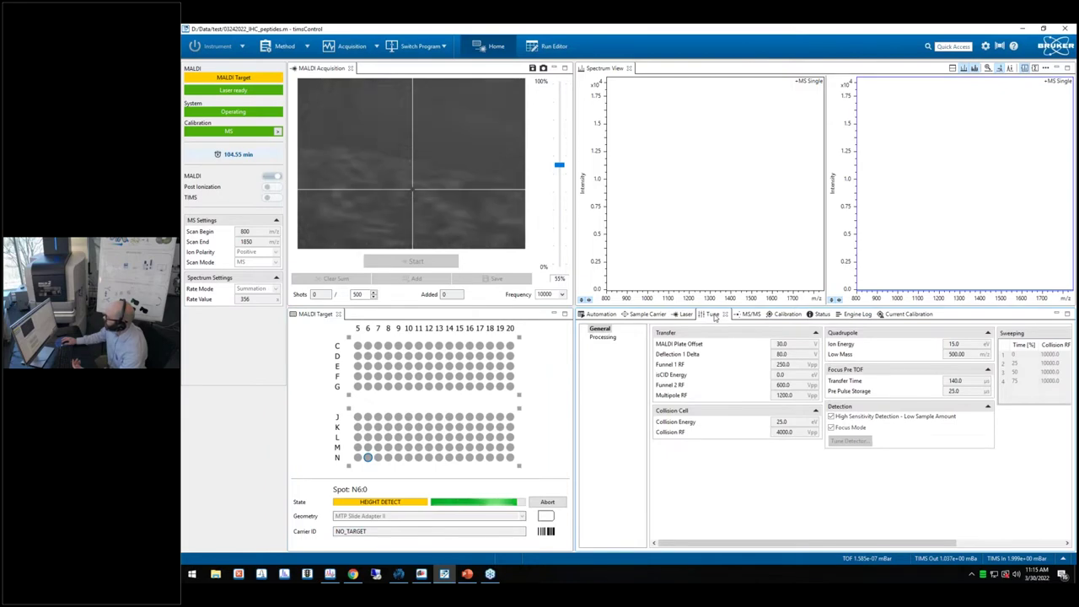
click(763, 315)
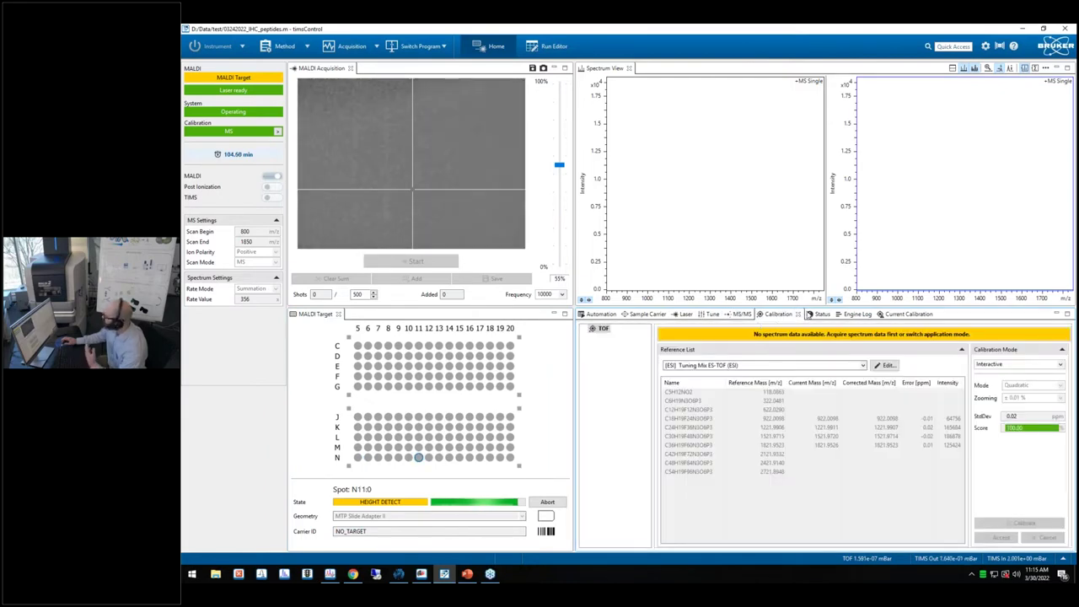
click(703, 314)
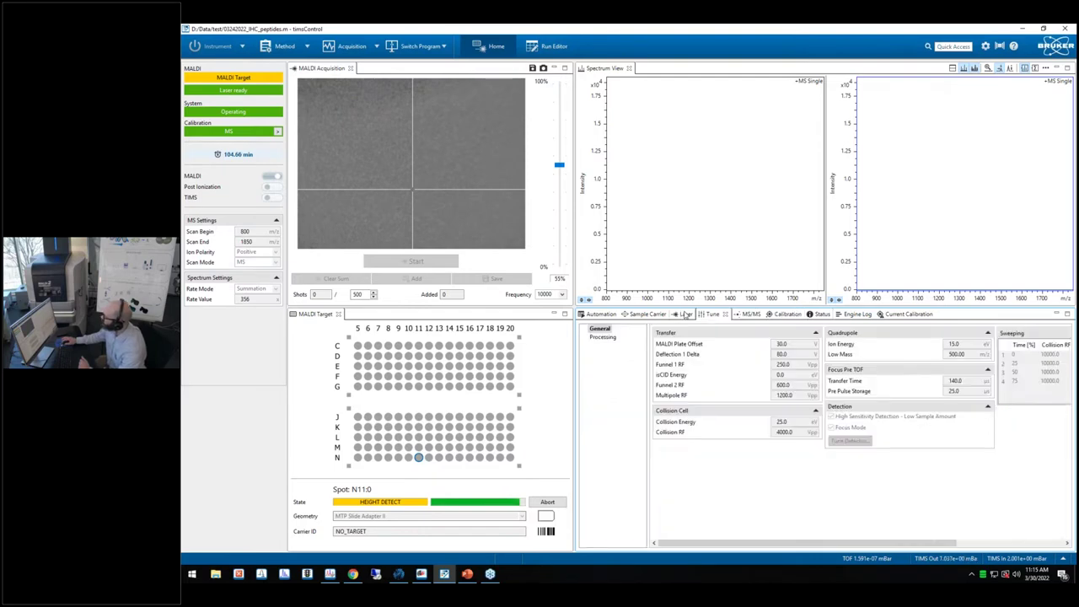
click(686, 314)
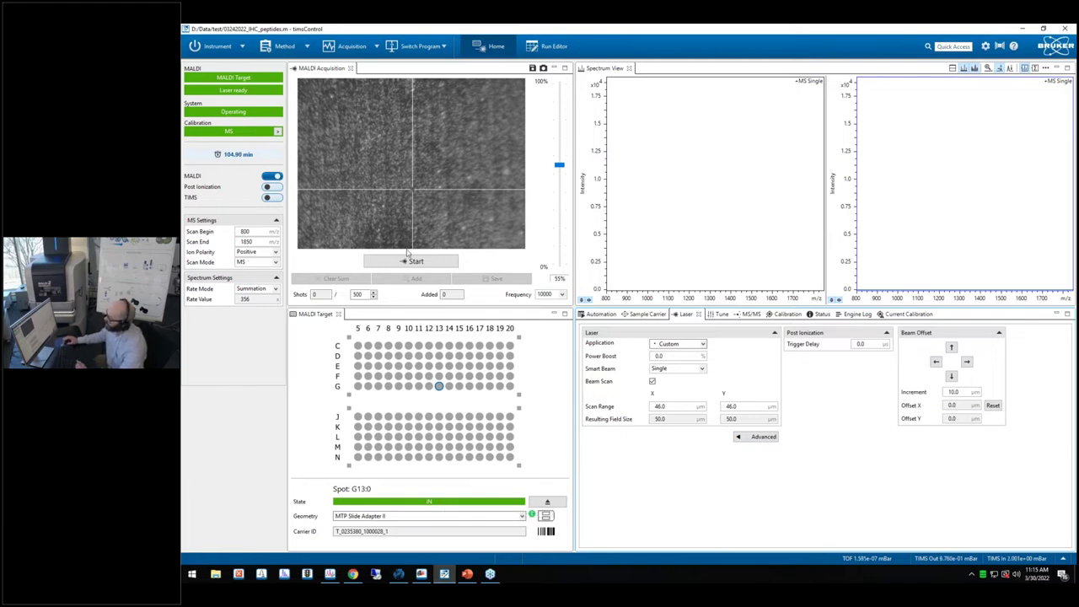
- View the tissue at plate positions E12, E10, E9, D9, D10 and E8, finishing on E9
click(429, 367)
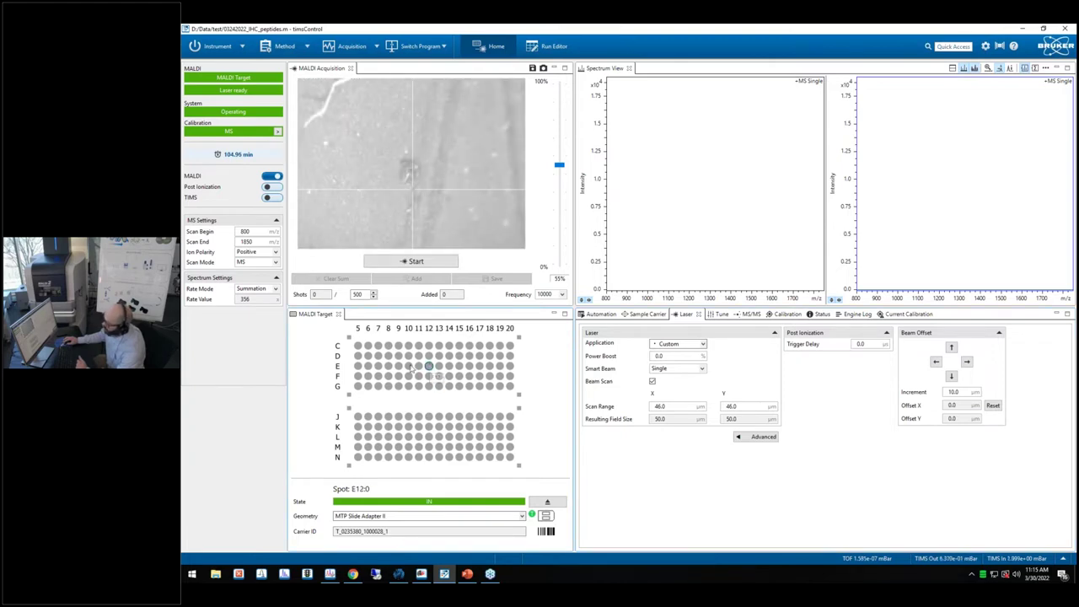
click(408, 367)
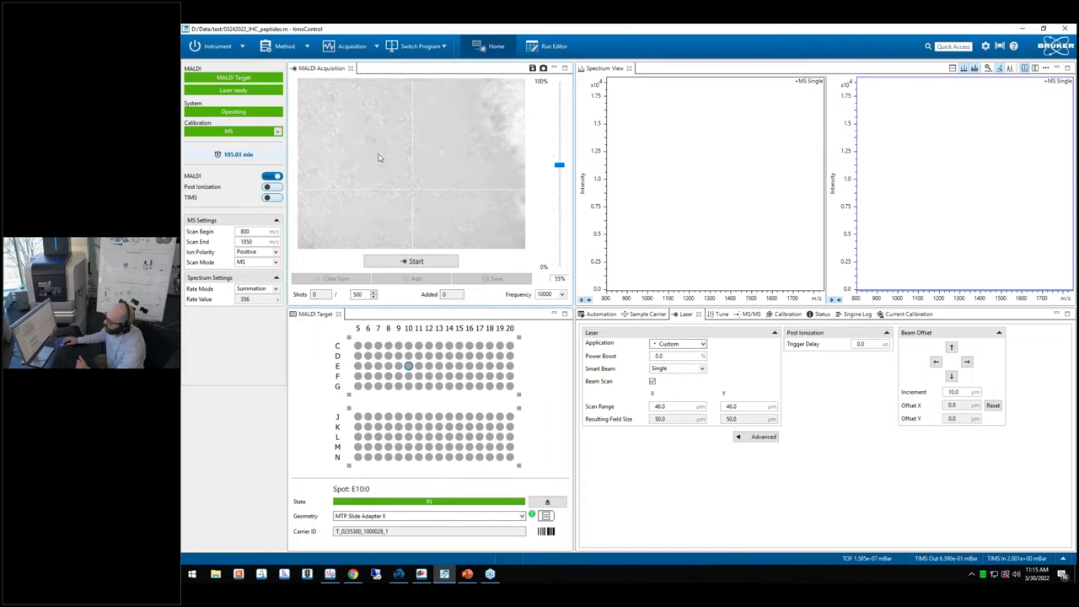
click(378, 158)
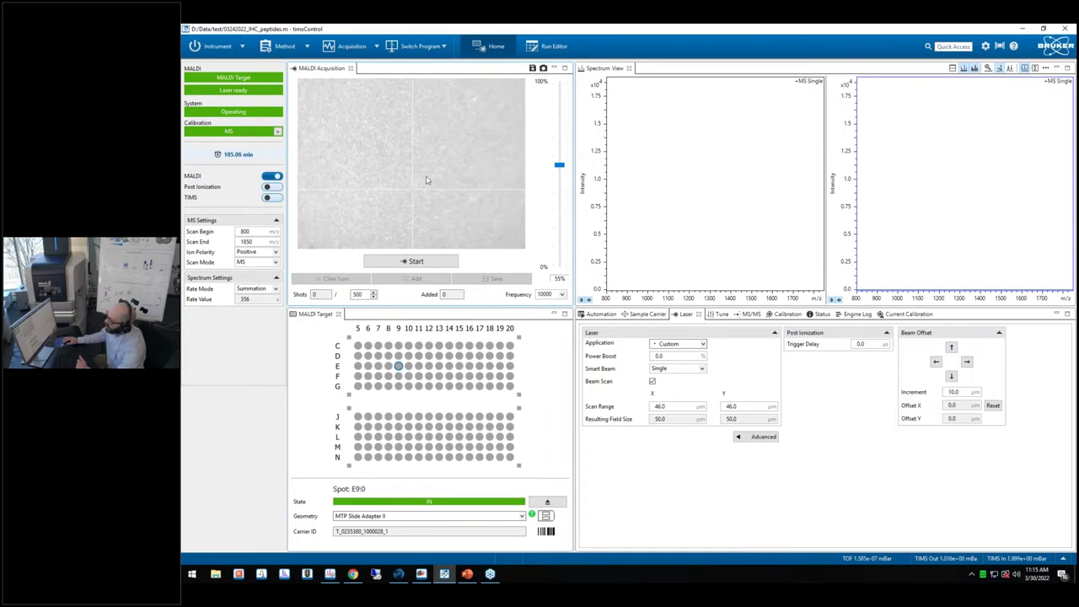
click(411, 105)
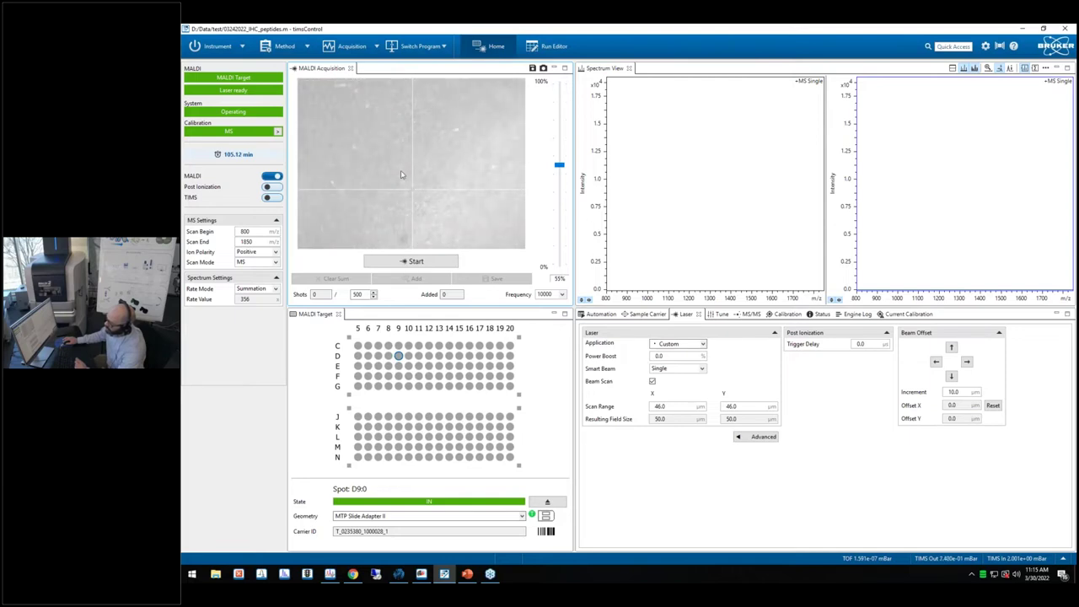
click(427, 221)
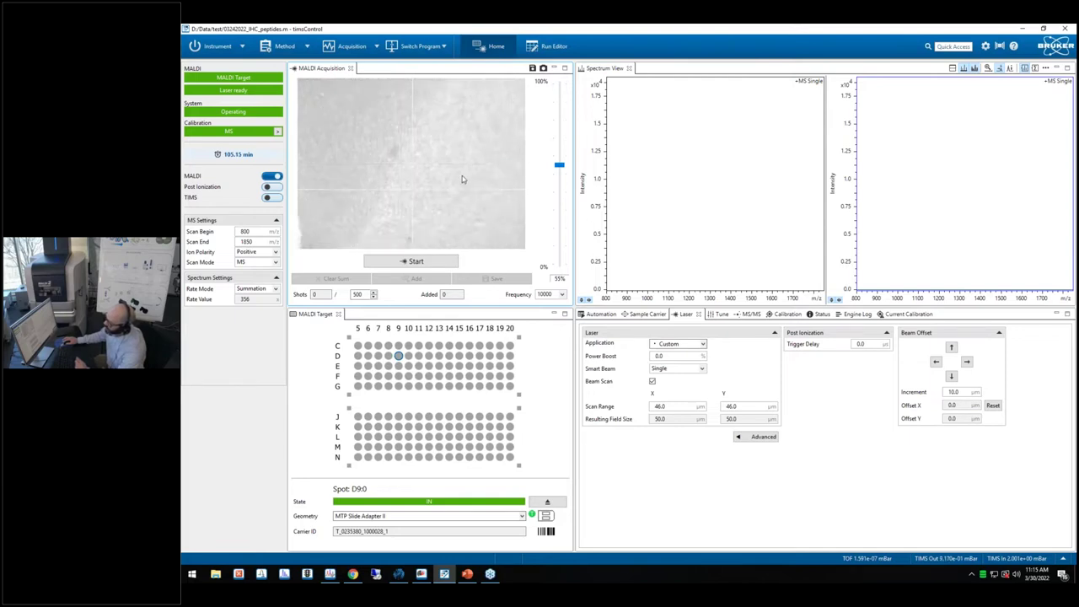
click(339, 175)
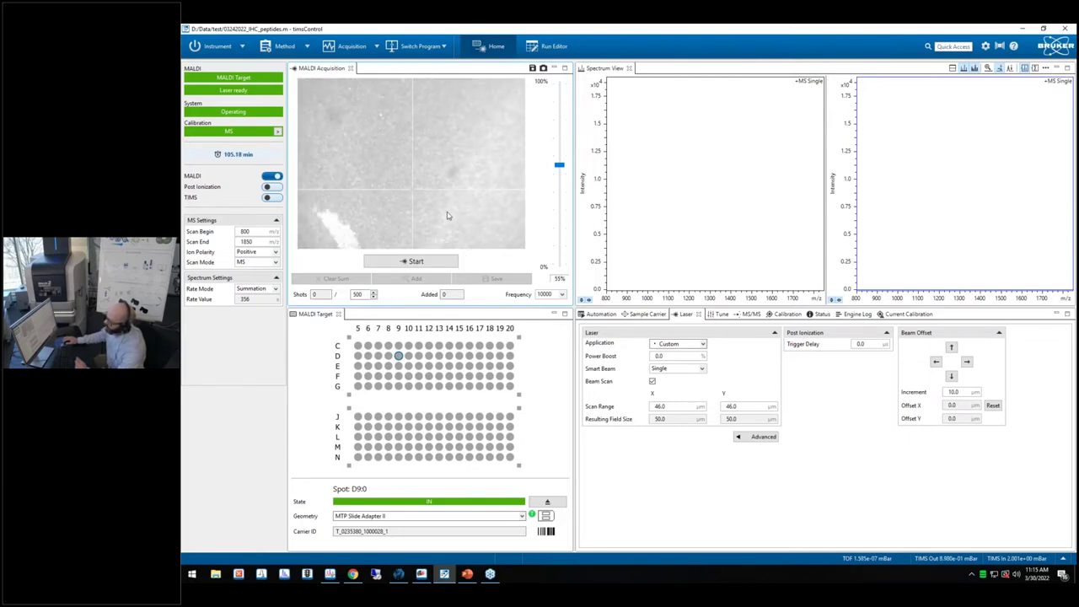
click(389, 366)
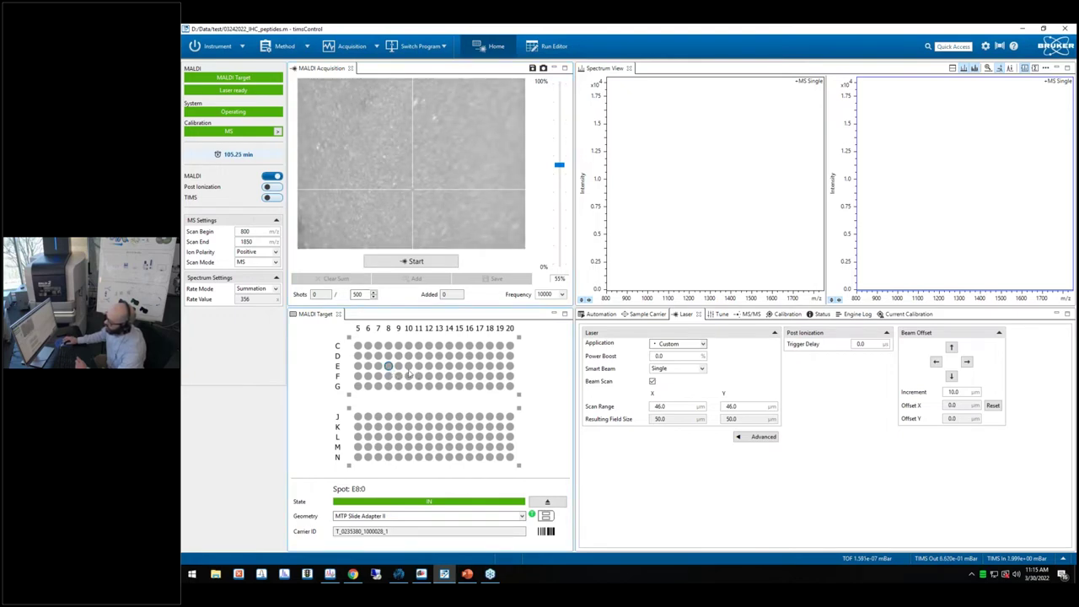
click(416, 240)
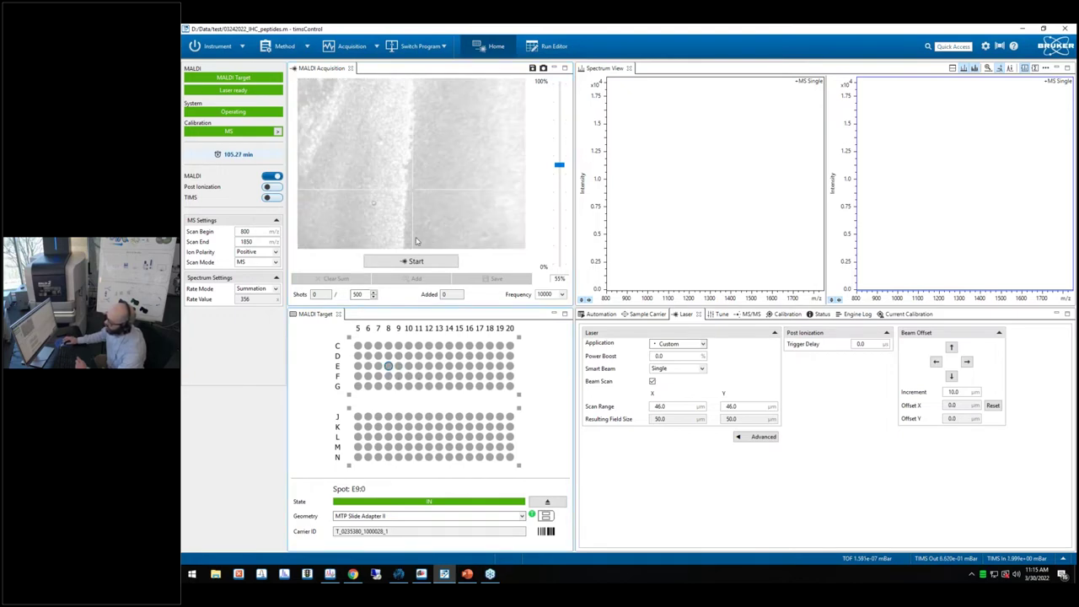
click(371, 188)
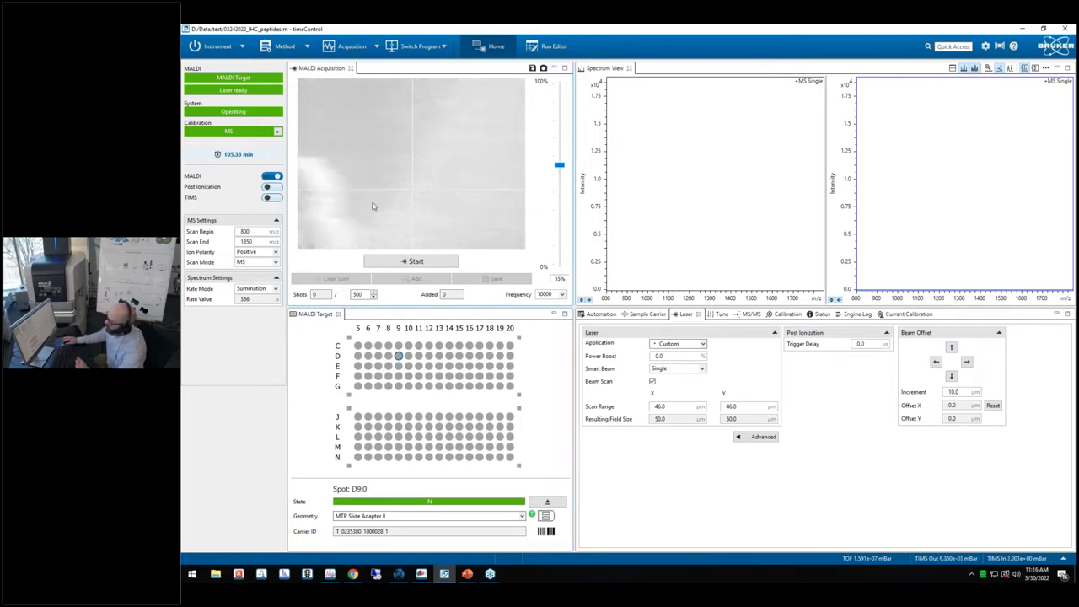
click(422, 198)
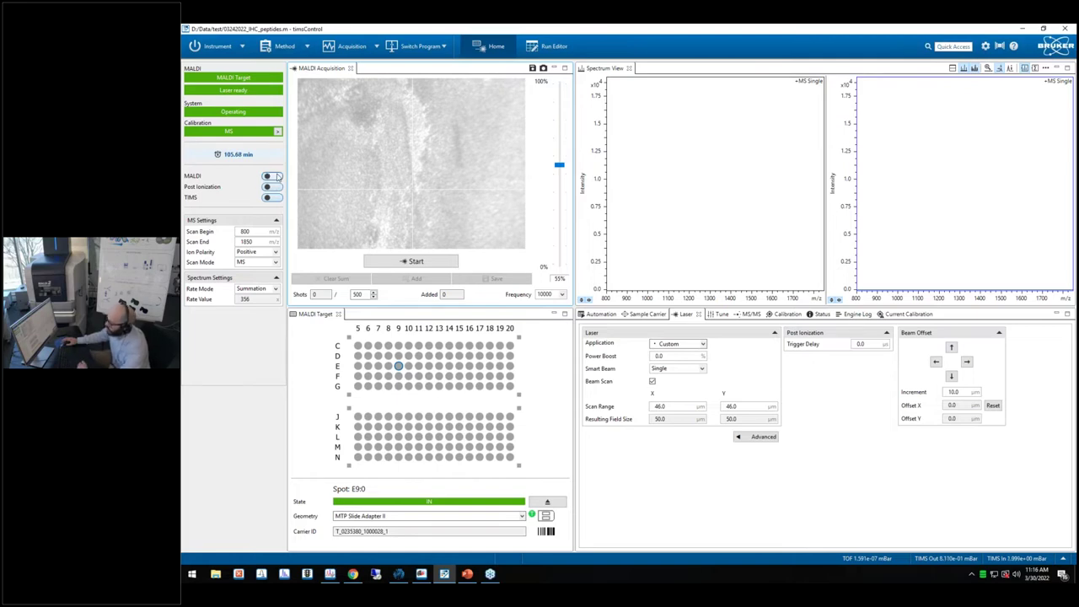
- Turn off MALDI to show the ESI source and 150.0 µl/h syringe pump settings
click(274, 175)
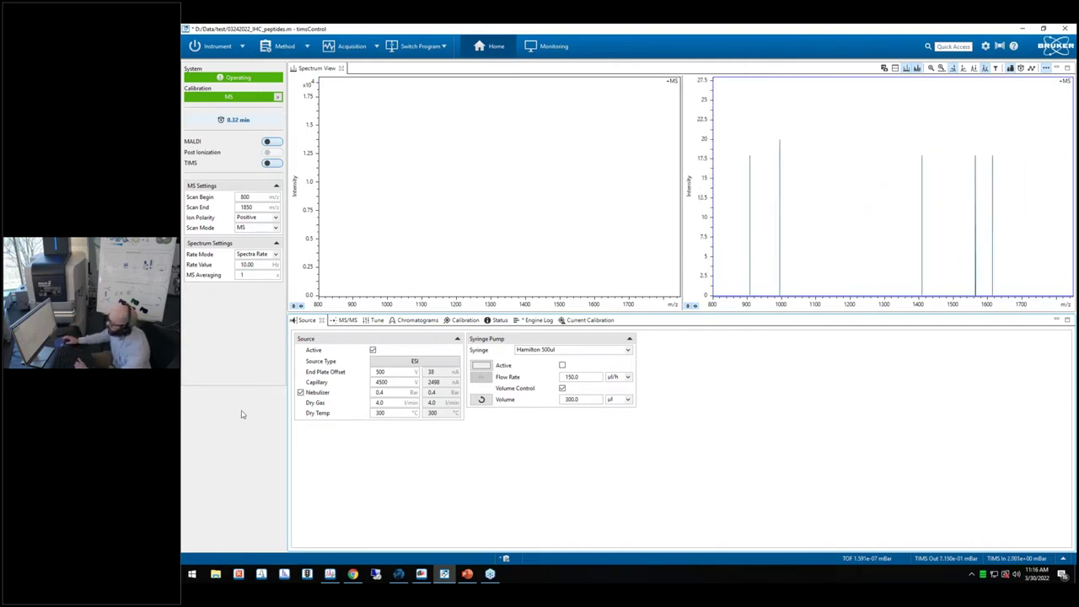
- Activate the syringe pump and bring up the ESI Tuning Mix ES-TOF calibration reference list
click(562, 366)
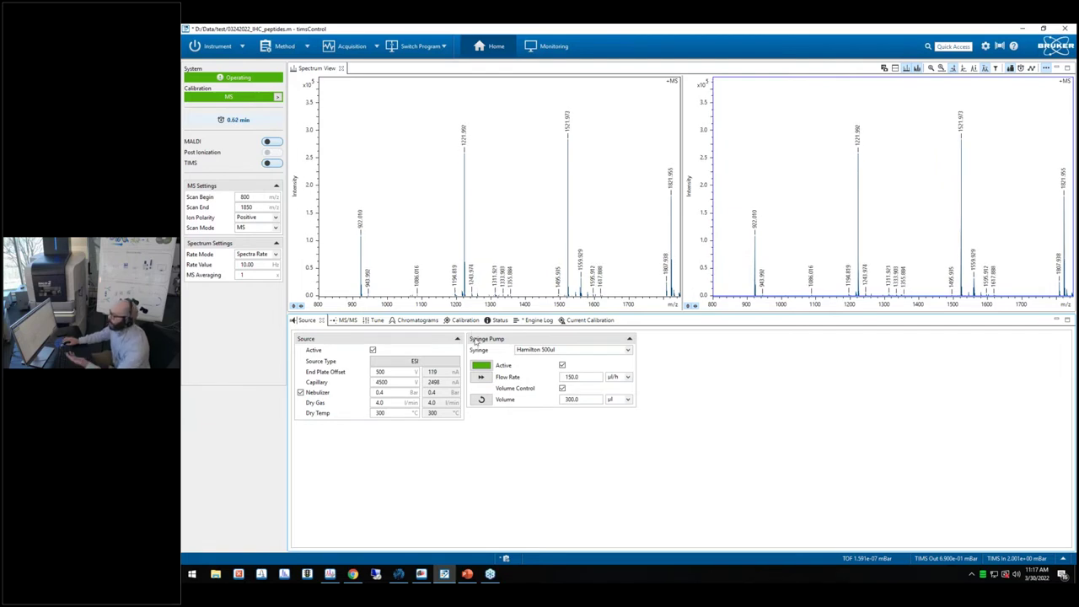
click(463, 321)
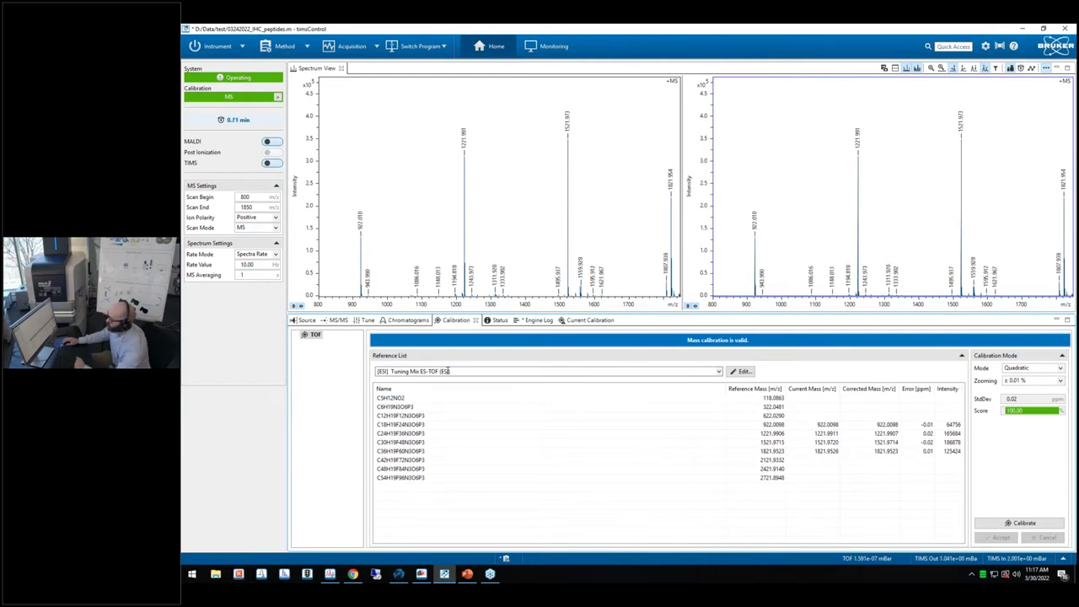
- Calibrate against the Tuning Mix peaks, accept the quadratic calibration, and re-enable MALDI
click(1021, 523)
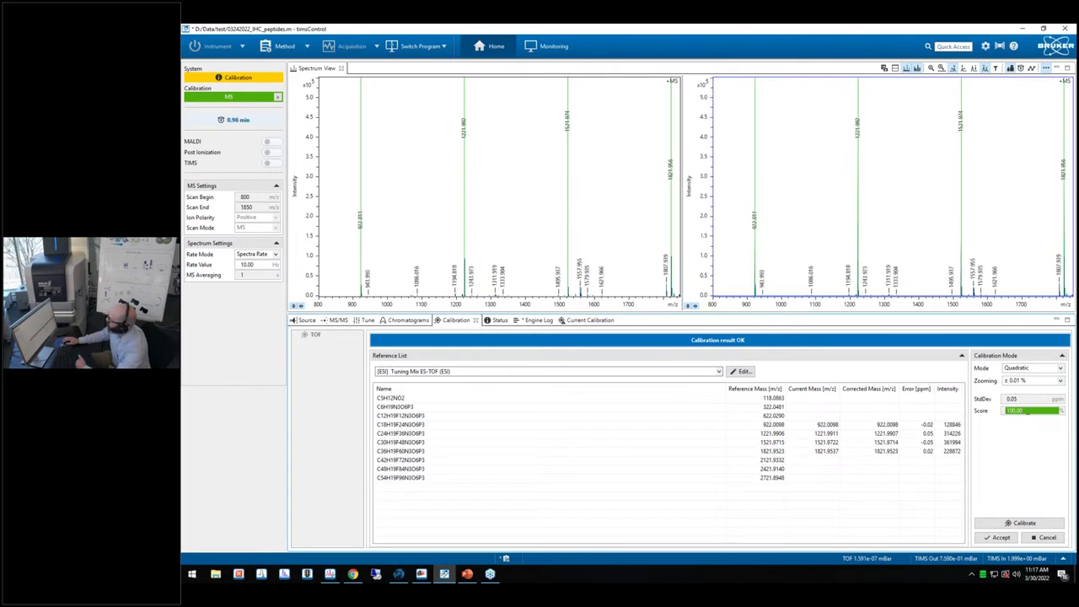
click(998, 538)
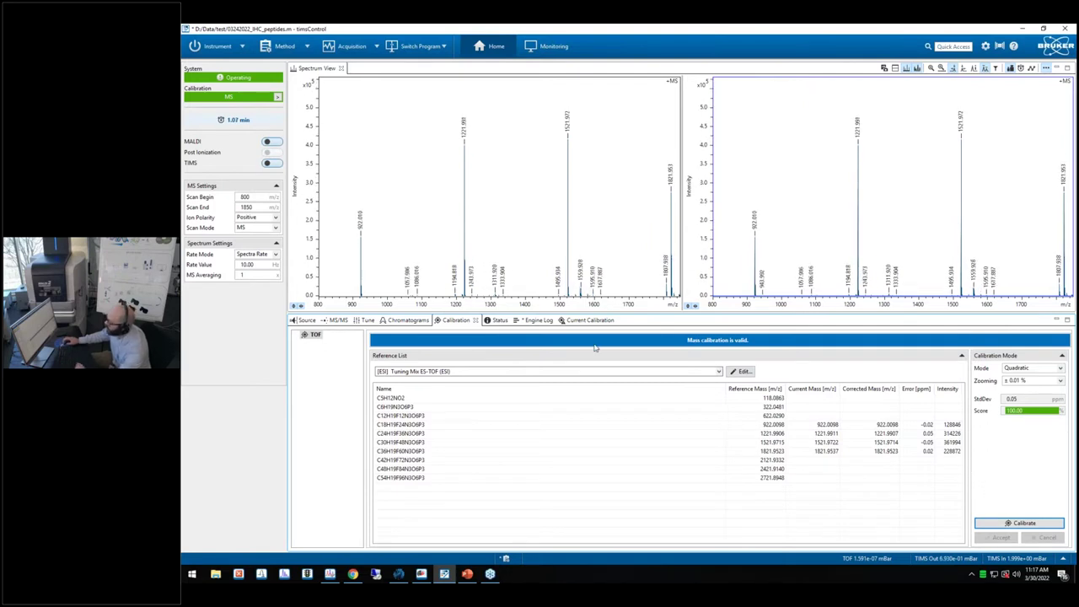
click(274, 143)
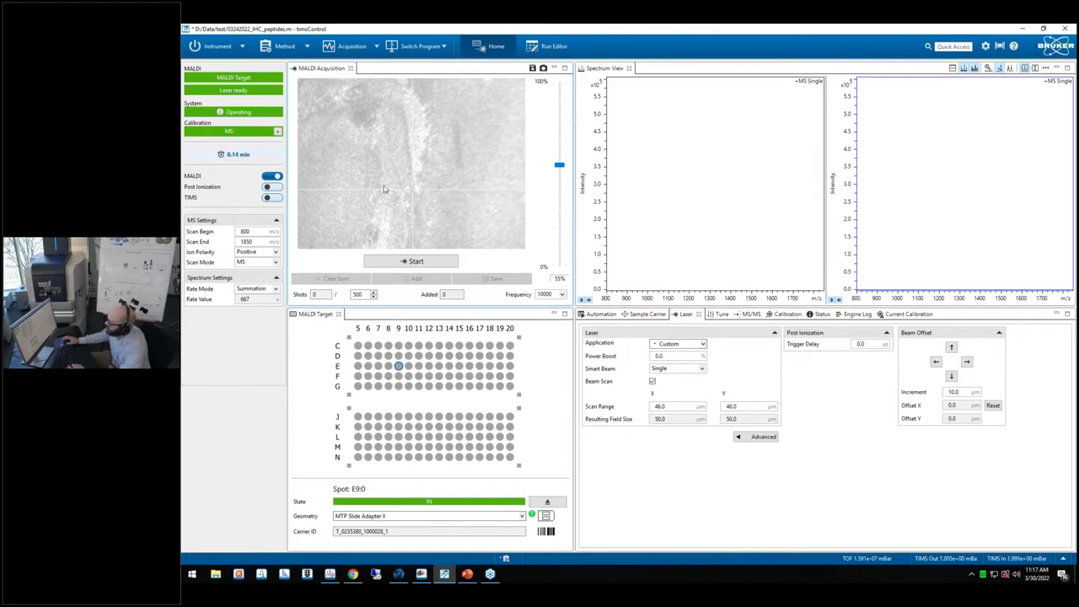
- Drag the camera image to move the stage across the tissue to spot D9
drag(386, 189, 410, 221)
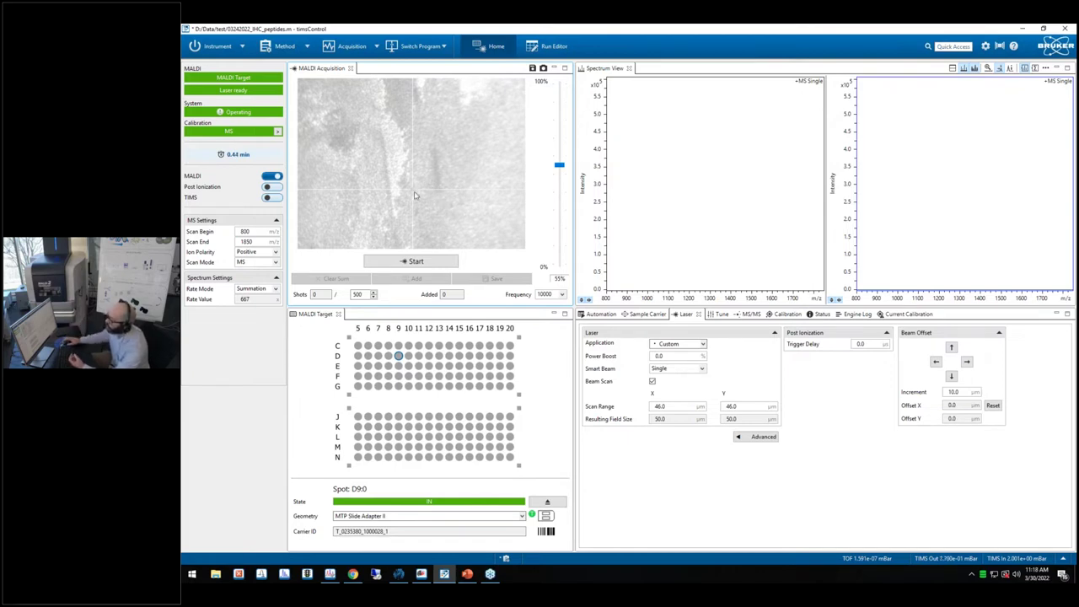
- Discard unsaved edits and load method 03242022_IHC_peptides.m from D:\Ambergen
click(286, 46)
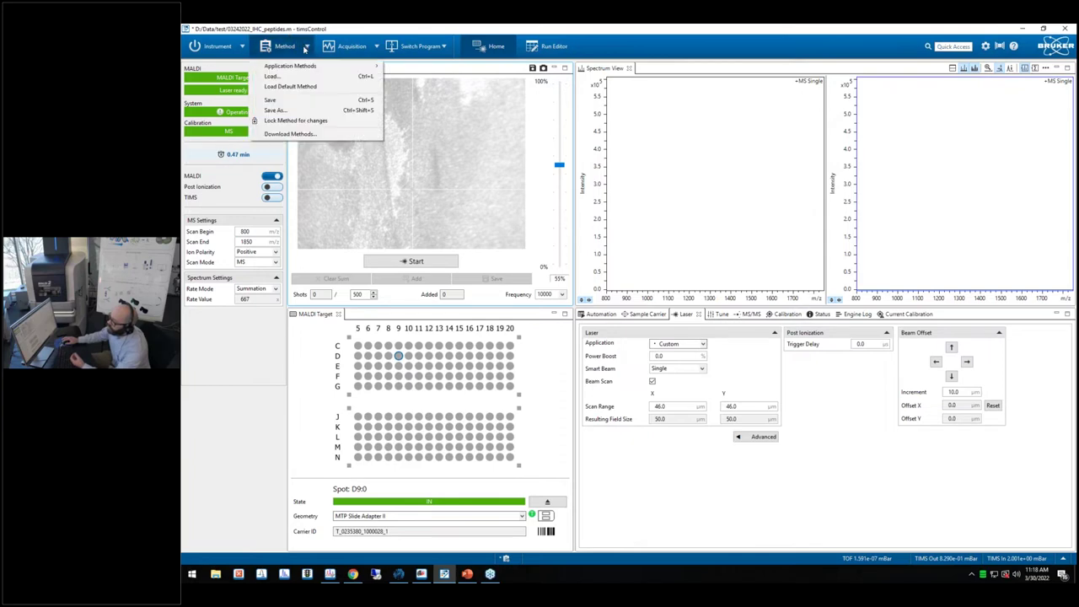
click(302, 77)
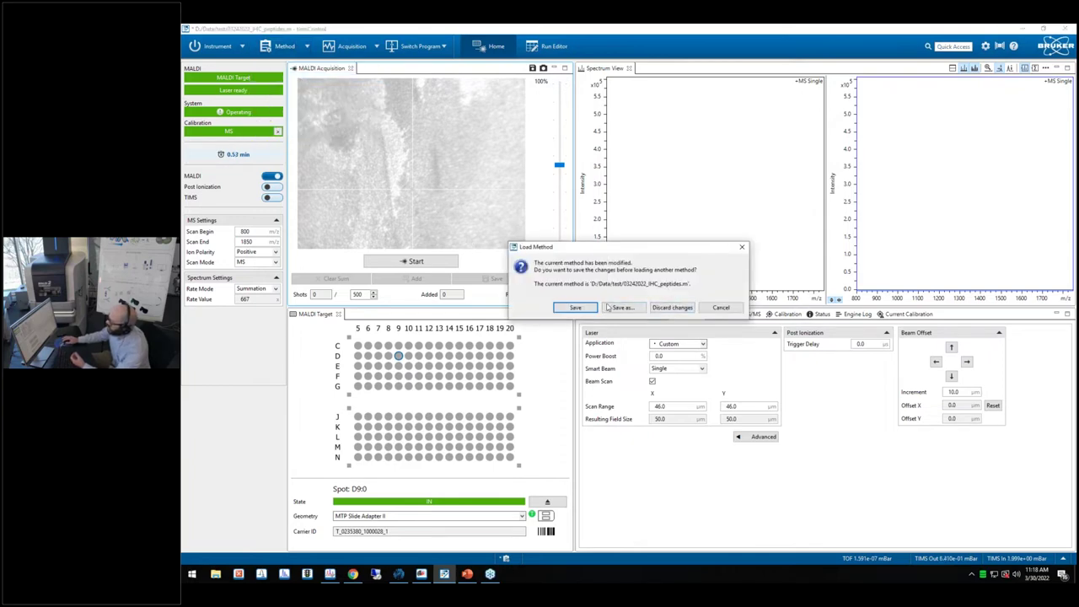
click(667, 308)
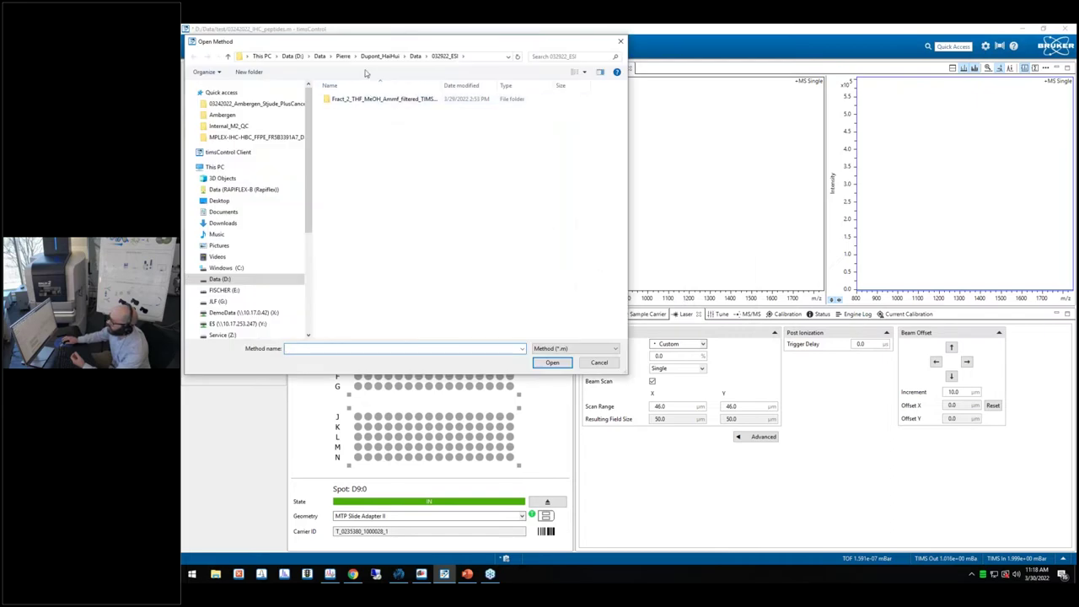
click(319, 56)
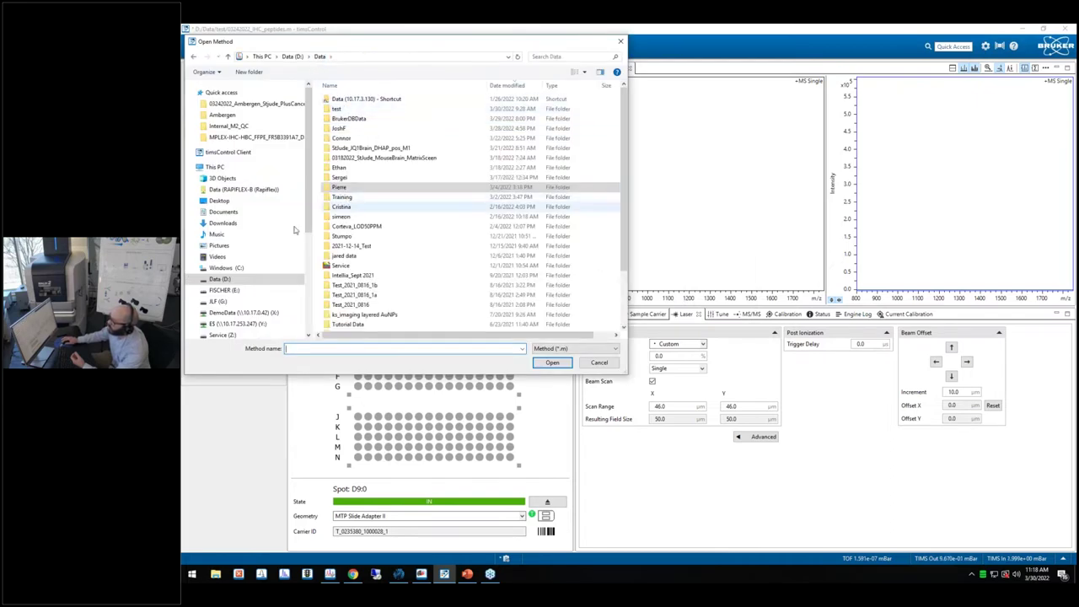
click(293, 55)
double_click(343, 128)
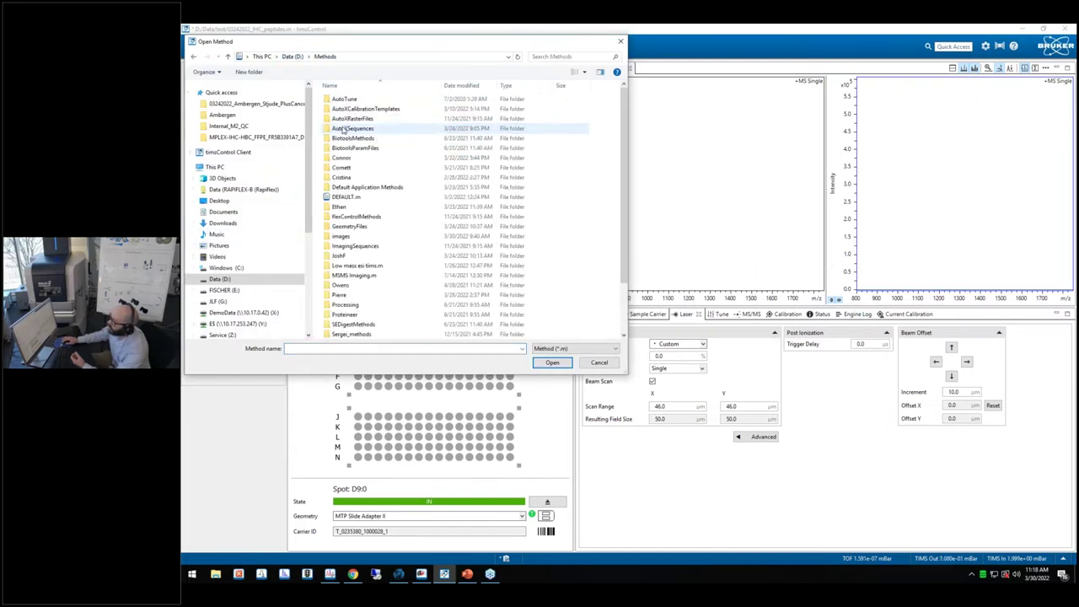
click(217, 278)
double_click(345, 99)
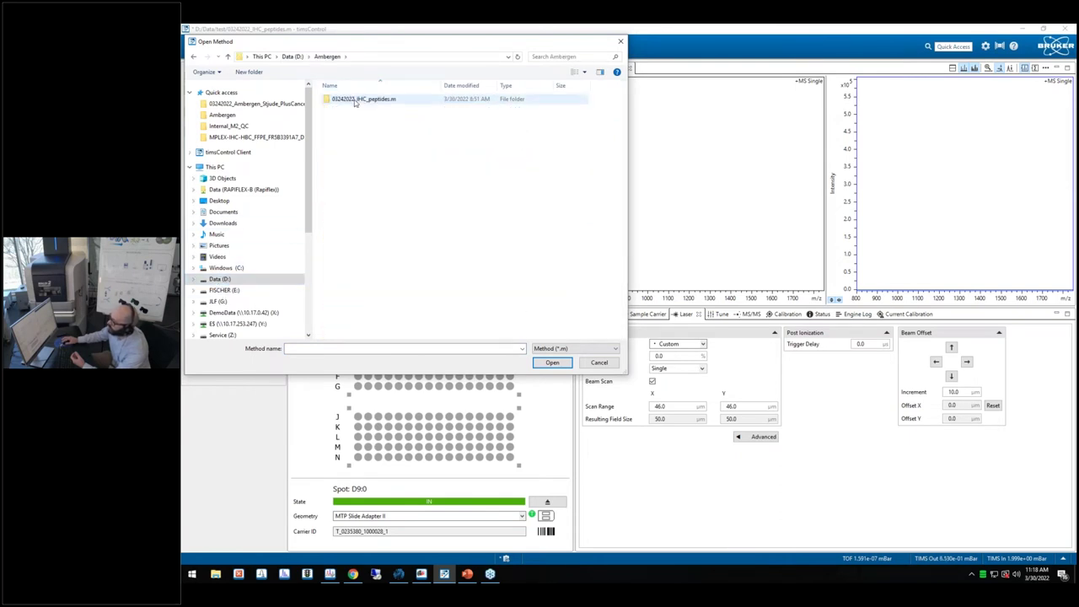
double_click(359, 99)
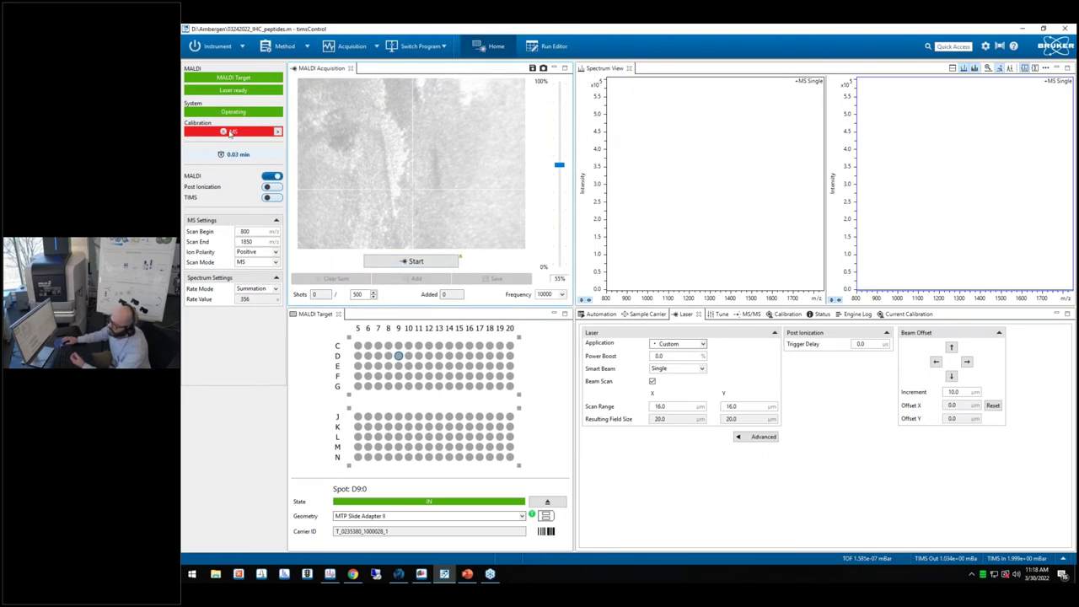
- Switch off the MALDI toggle in the left panel
mouse_move(220, 134)
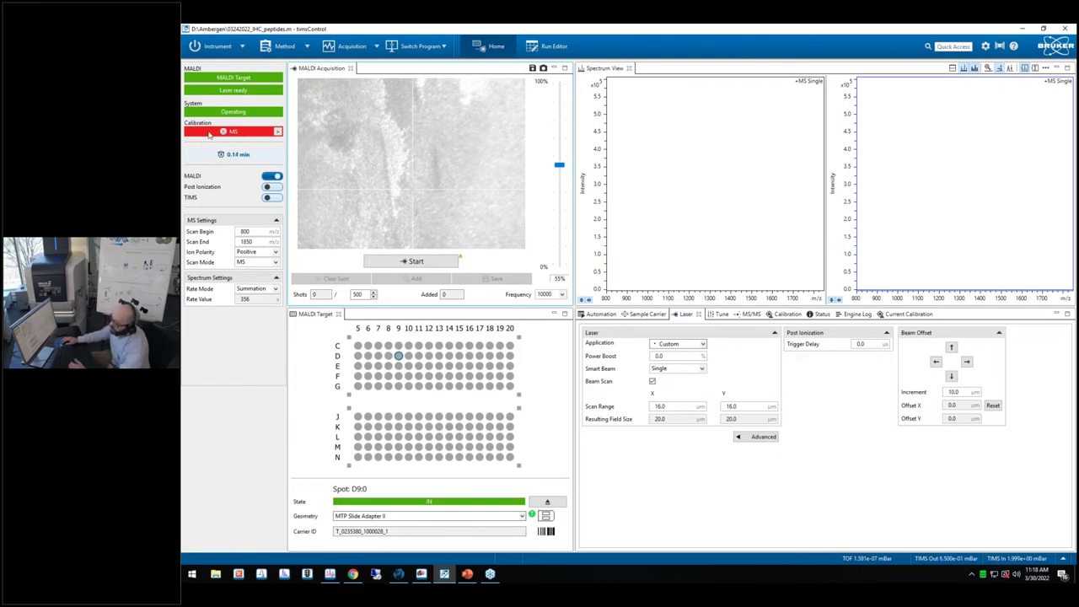
click(275, 176)
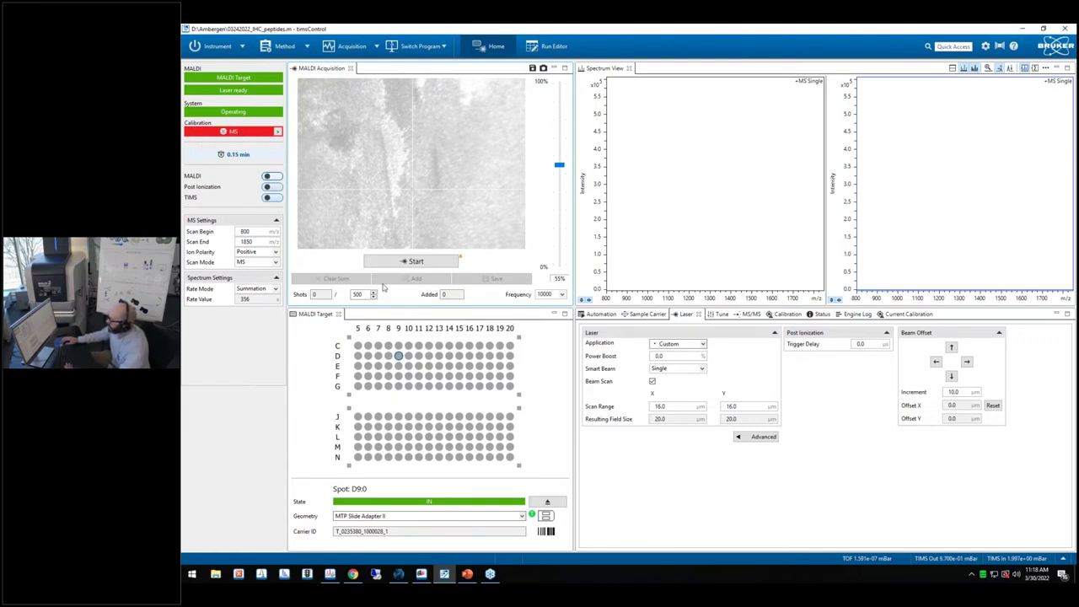
- Activate the syringe pump to infuse the ESI tuning mix calibrant
click(784, 314)
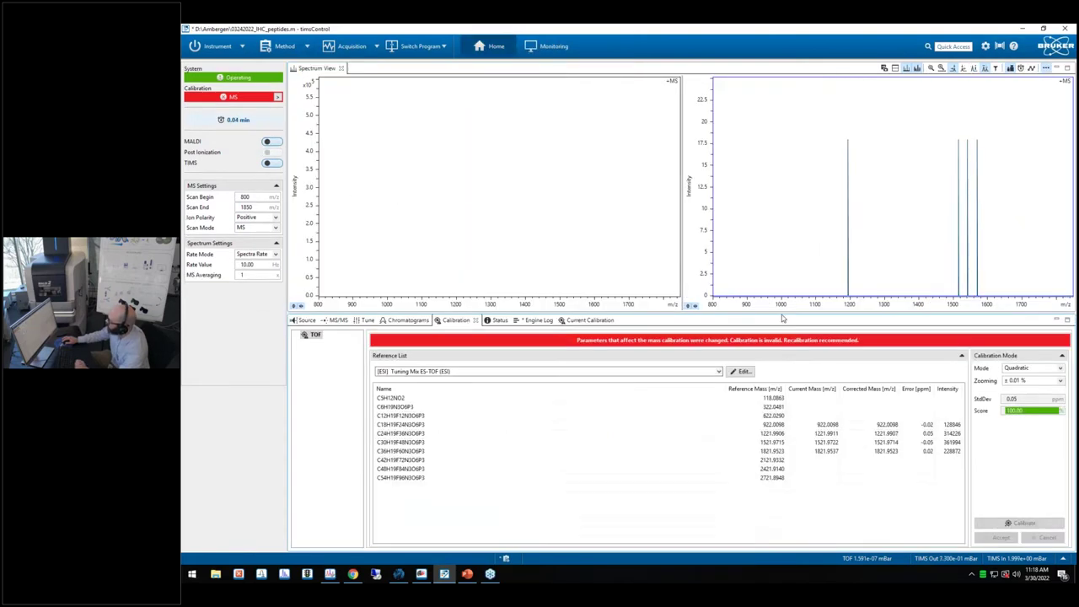
click(305, 320)
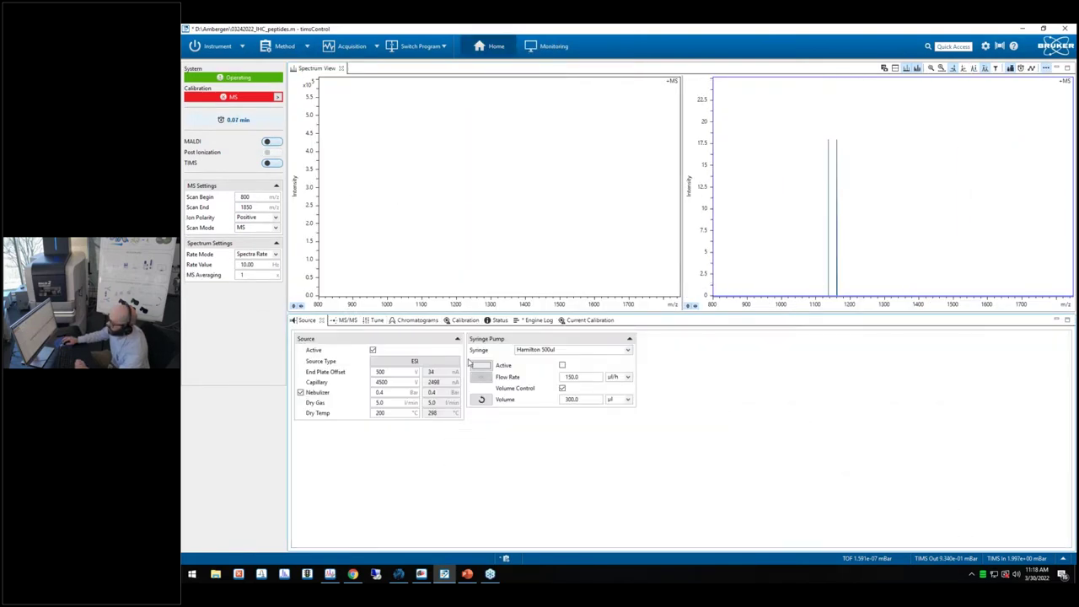
click(562, 365)
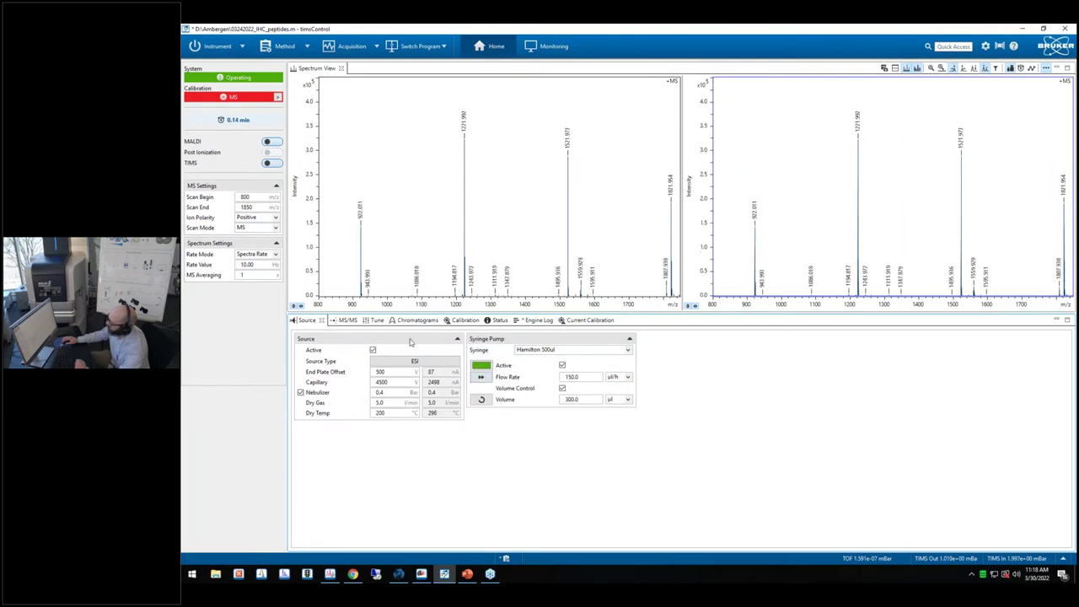
- Run and accept a new mass calibration, then turn MALDI back on
click(456, 320)
click(1024, 522)
click(1001, 538)
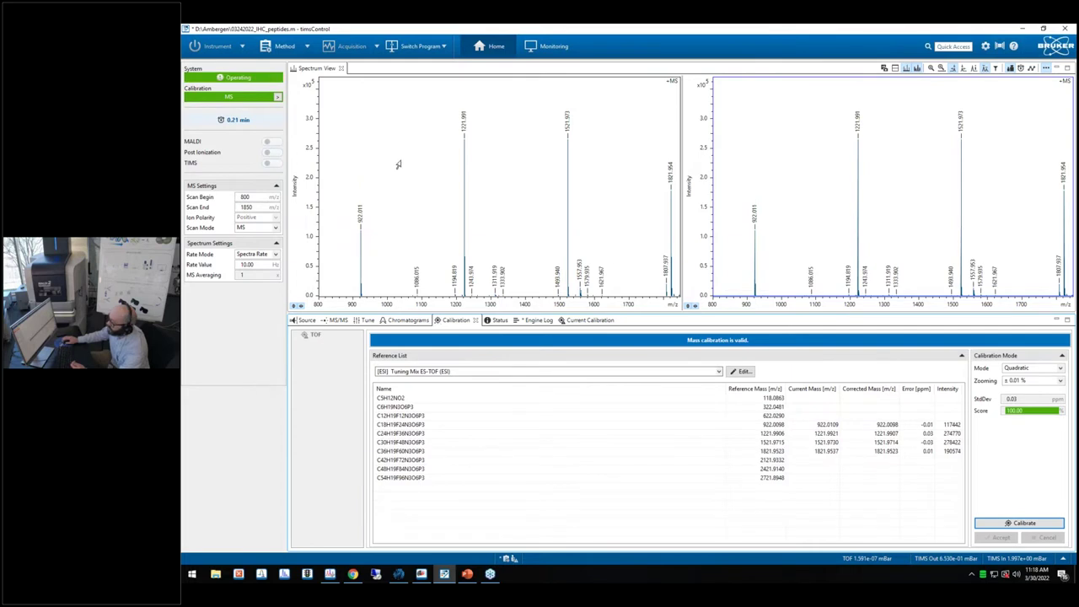
click(270, 142)
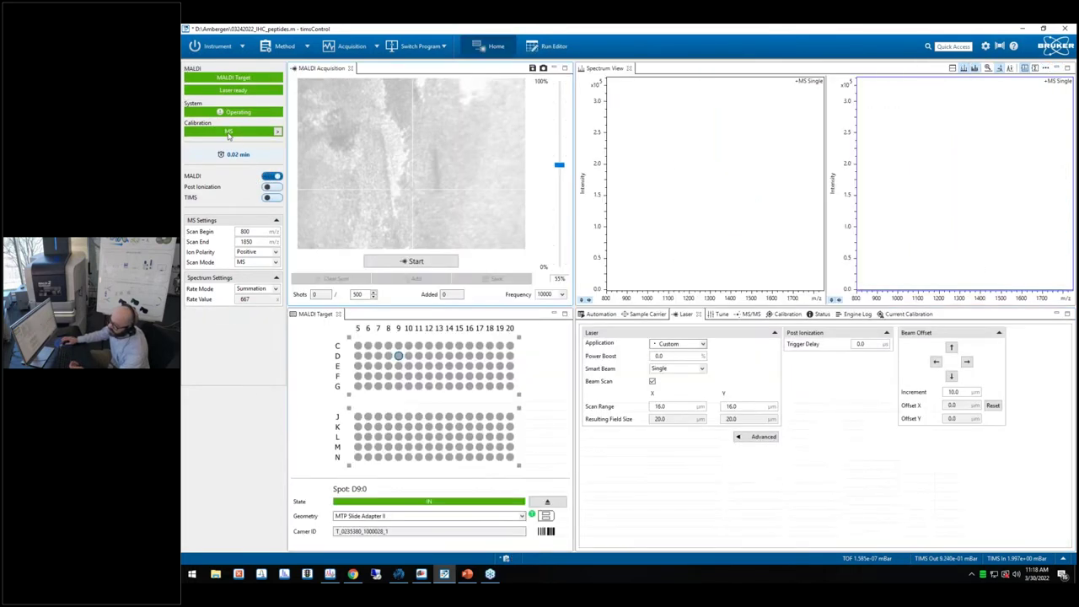
- Move the stage through spots E9 and E10 to a point on the tissue edge
click(435, 196)
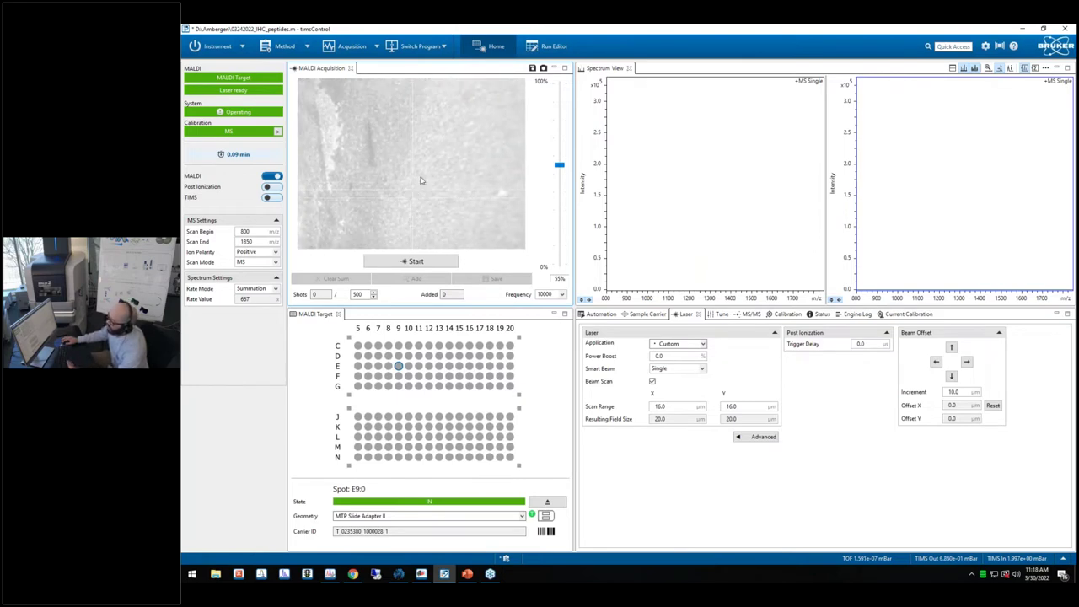
click(472, 203)
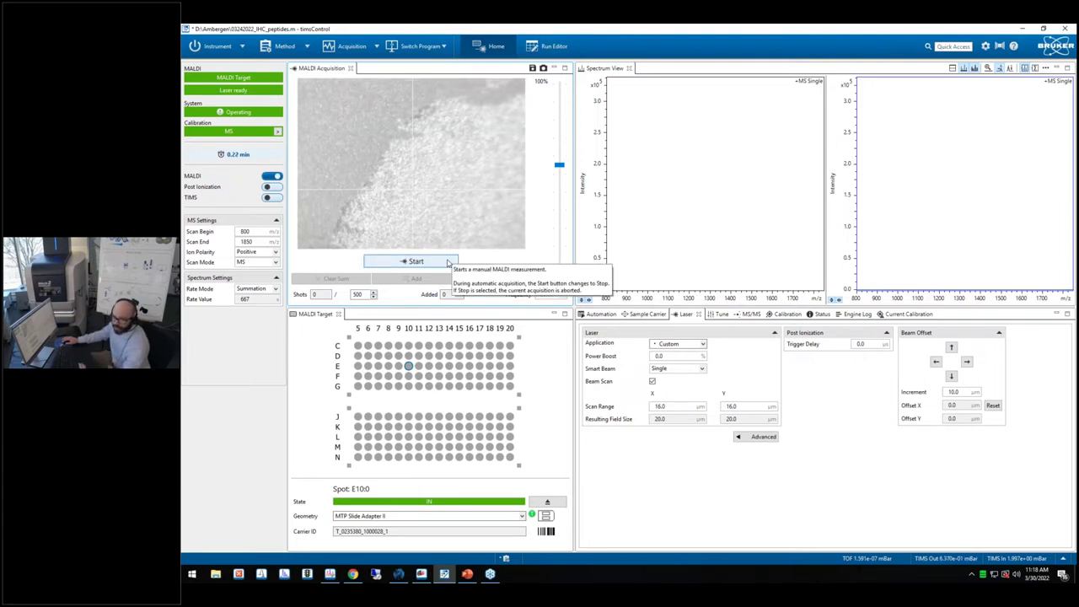
click(407, 196)
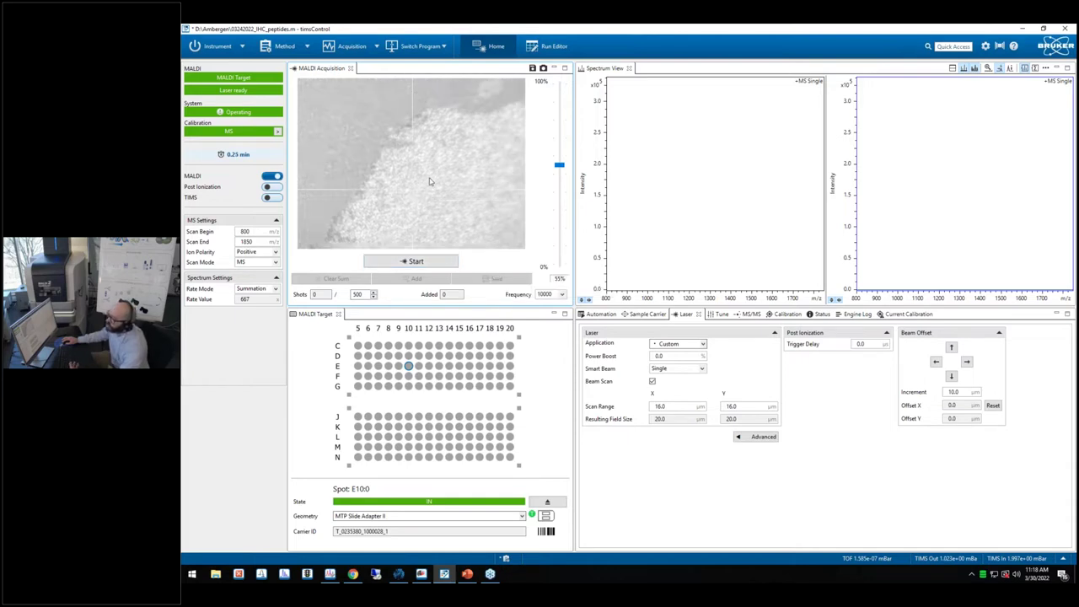
- Acquire manual MALDI test spectra at fresh tissue points on E10, raising then lowering laser power
click(429, 261)
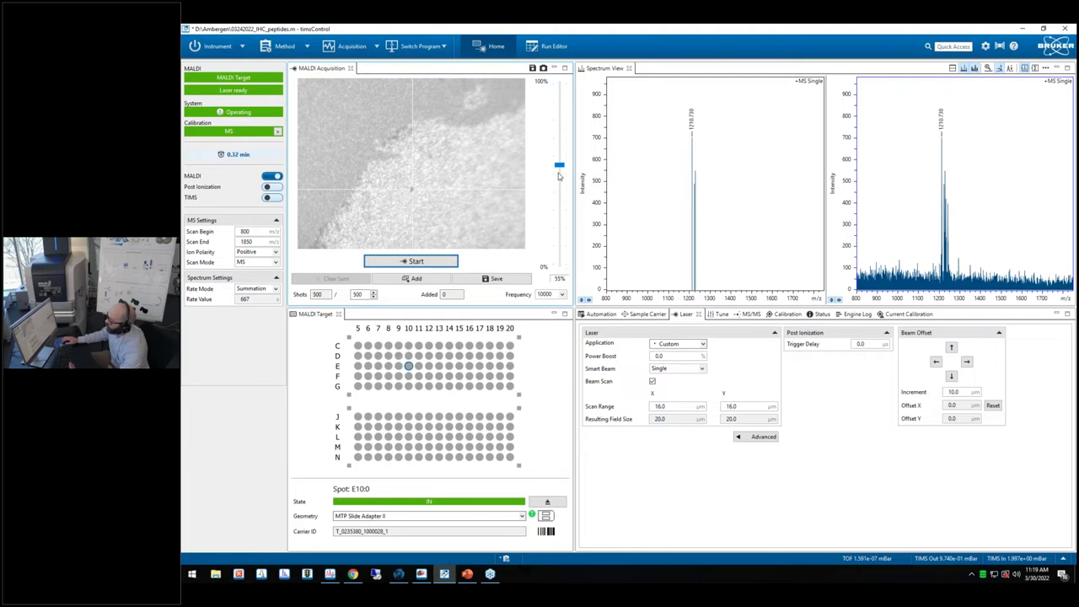
drag(559, 166, 562, 149)
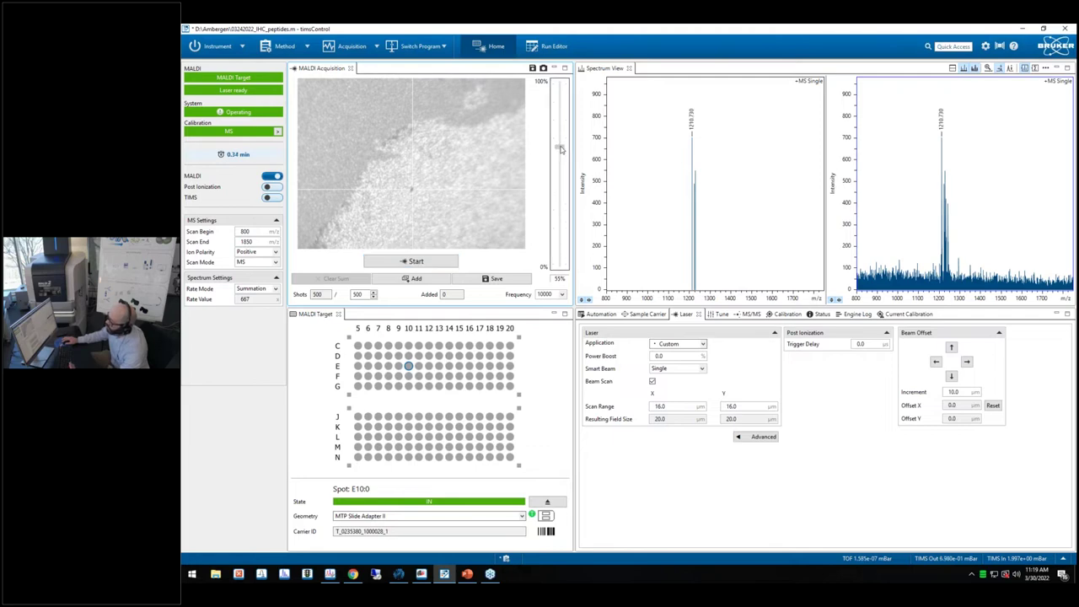
click(419, 202)
click(439, 261)
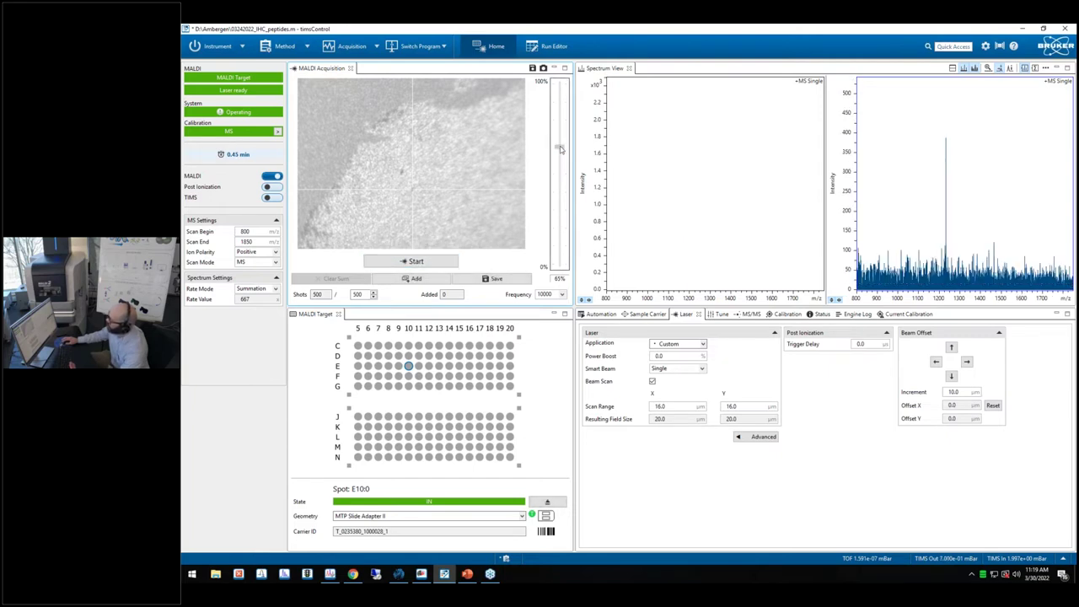
drag(558, 158, 559, 177)
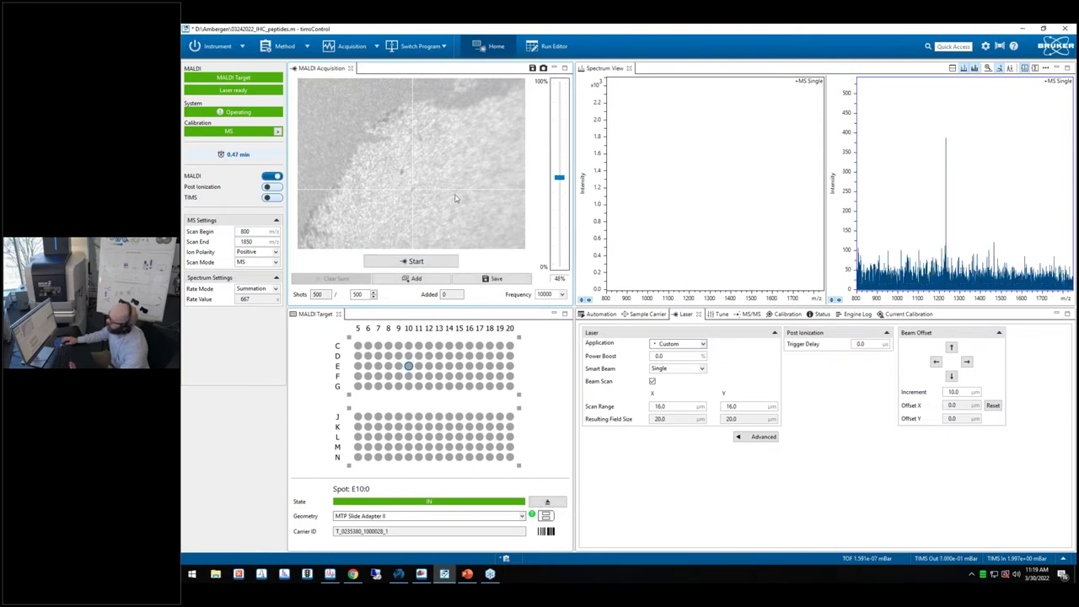
- Acquire another test spectrum, zoom around m/z 1222, and raise laser power to 53%
click(415, 264)
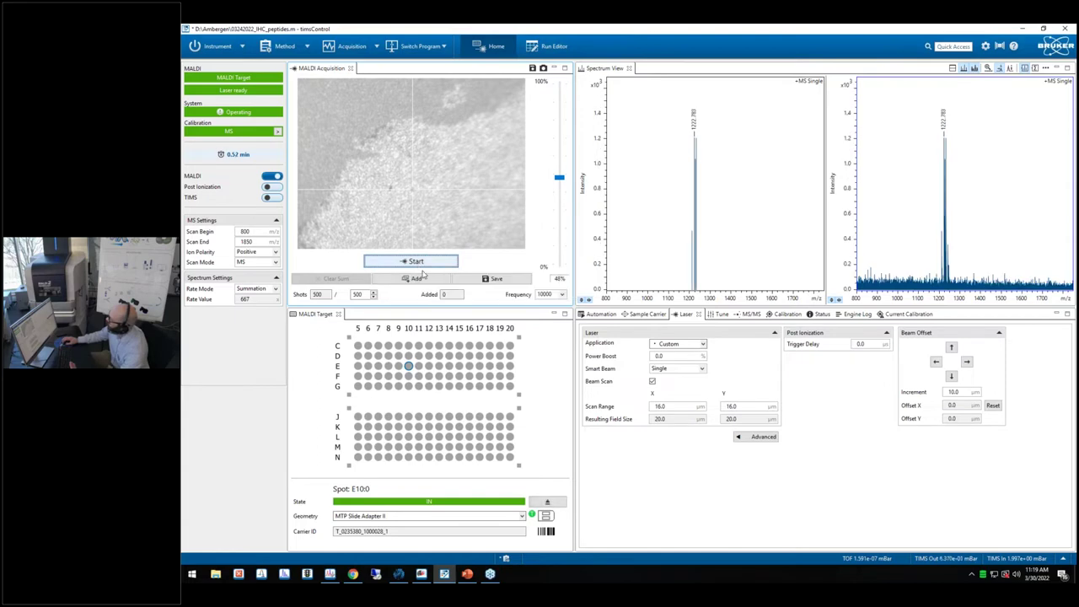
scroll(950, 298, up, 5)
scroll(940, 298, up, 1)
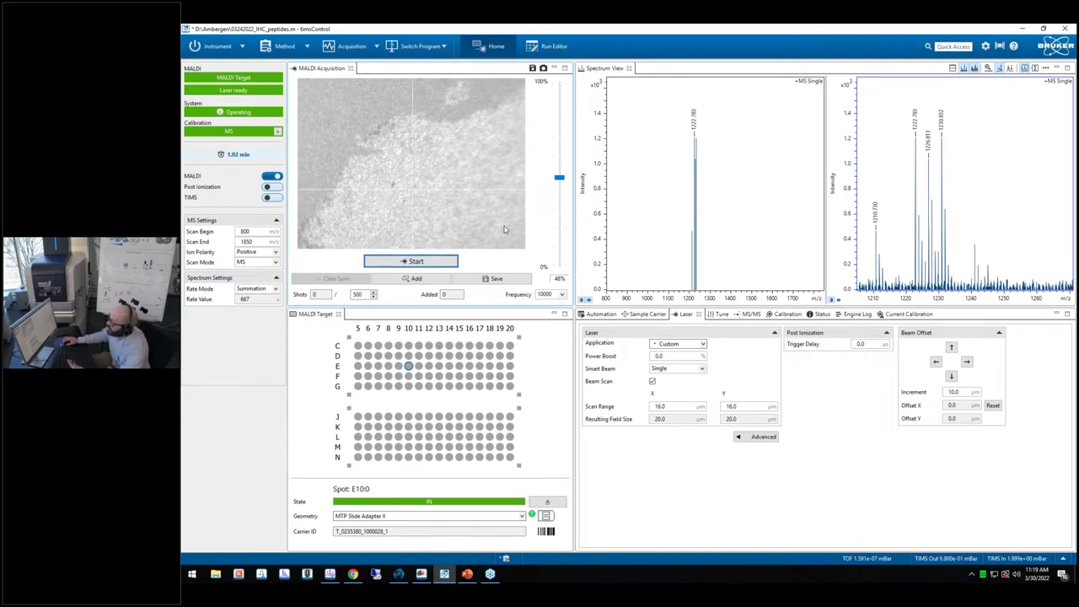
drag(565, 185, 563, 172)
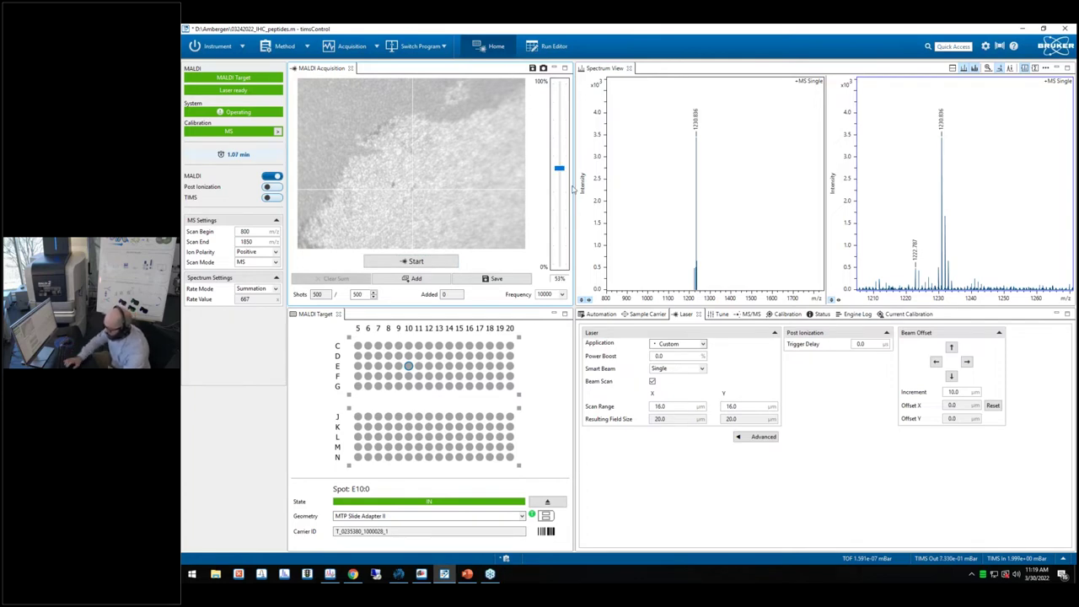
- Save the 03242022_IHC_peptides.m method twice from the Method menu
click(283, 47)
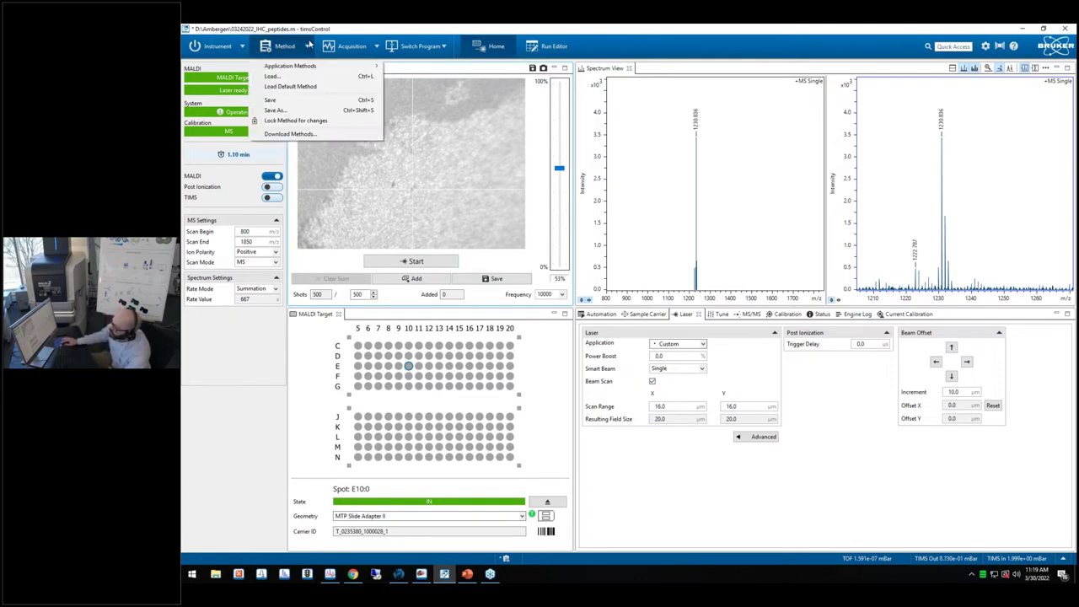
click(272, 99)
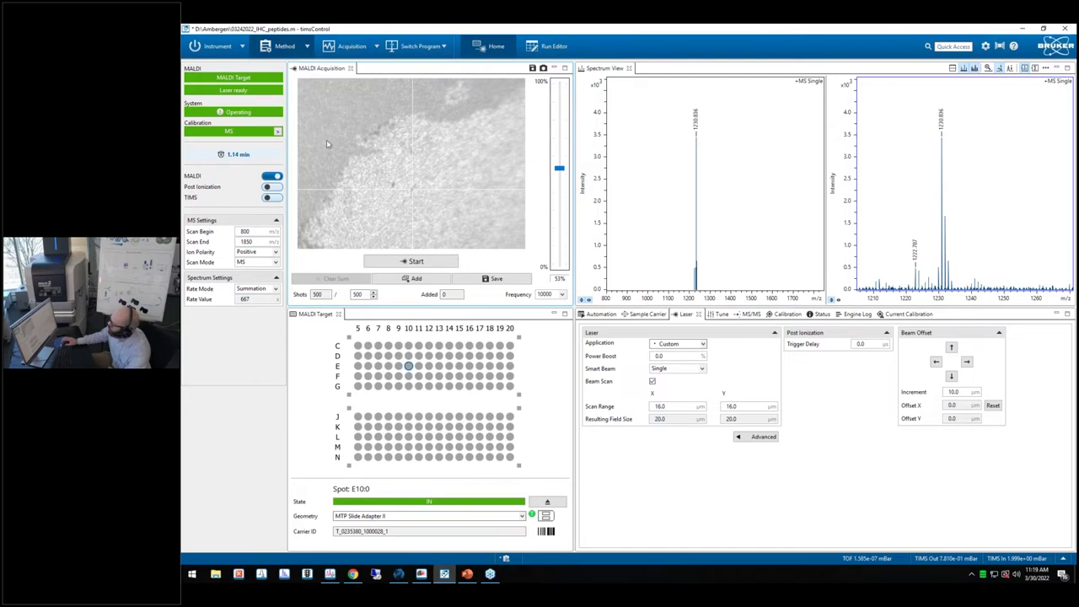
click(285, 47)
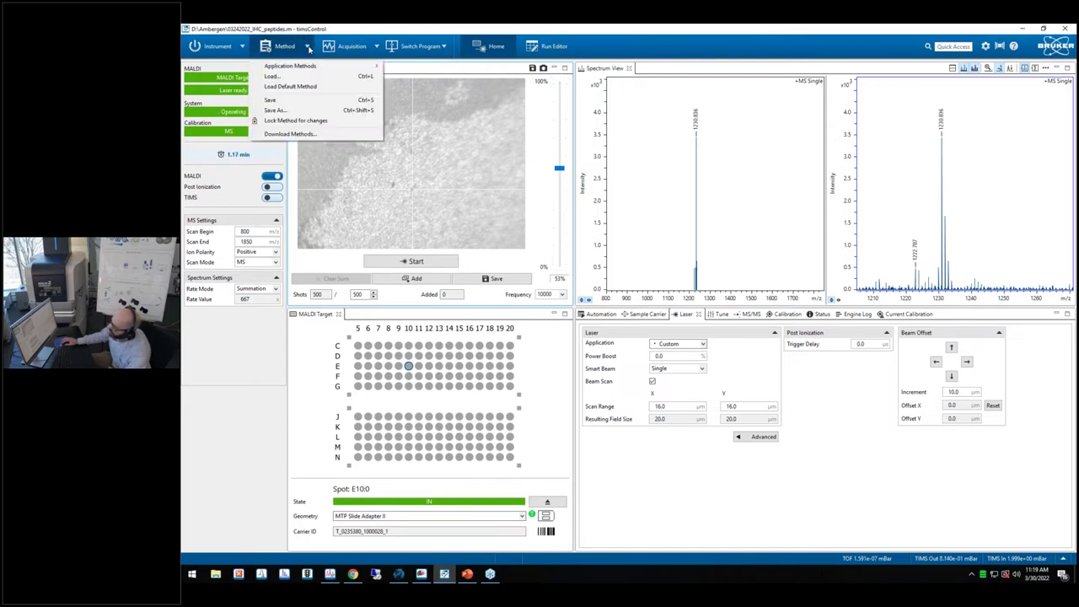
click(292, 101)
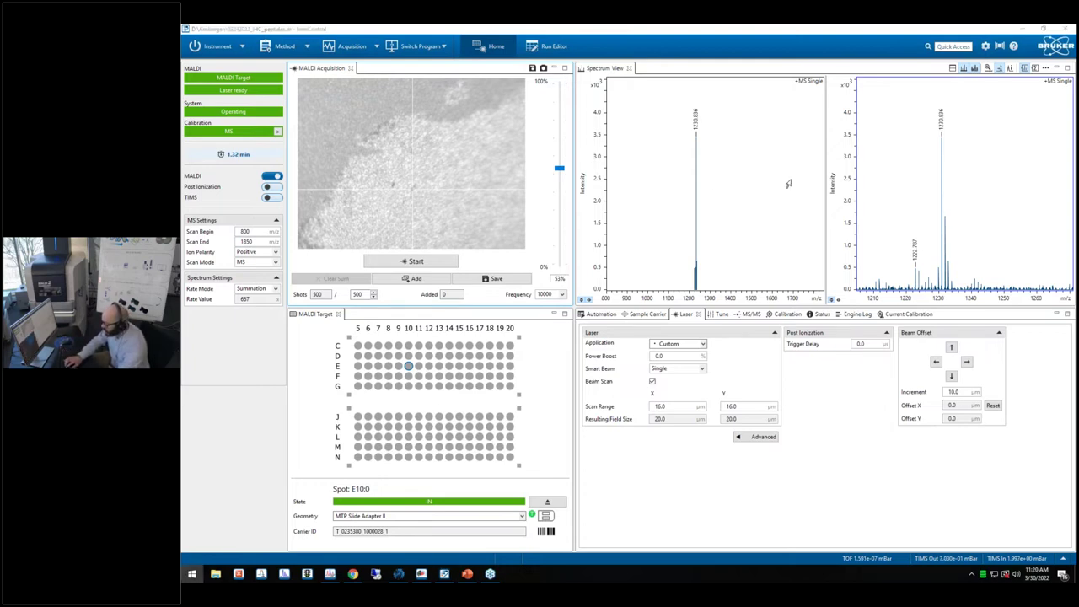
- Launch flexImaging and set up a new imaging run with the SCiLS autopilot workflow
key(super)
text(flex)
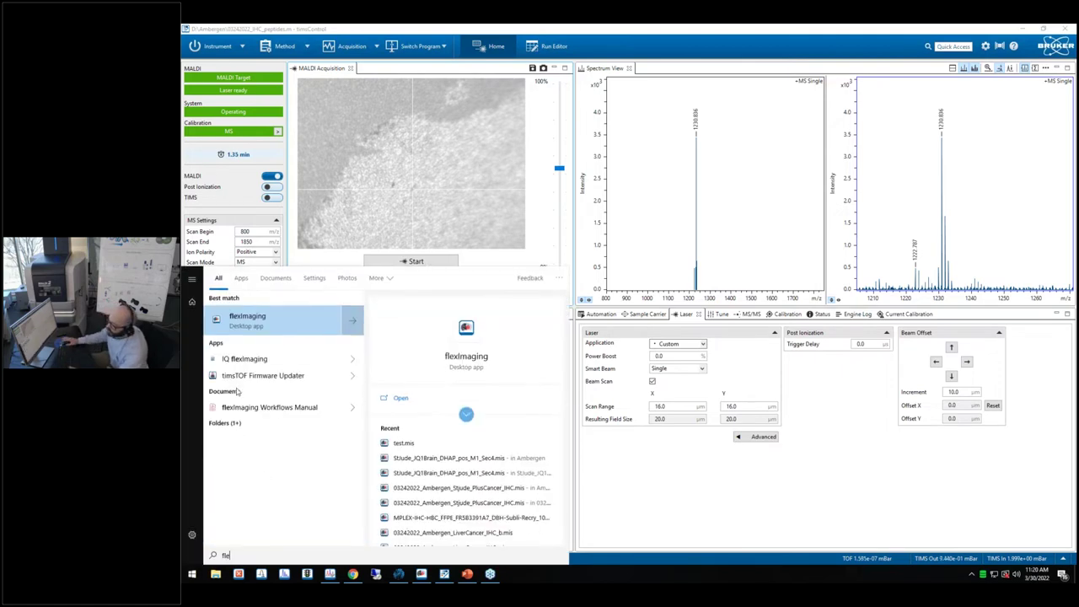
key(Return)
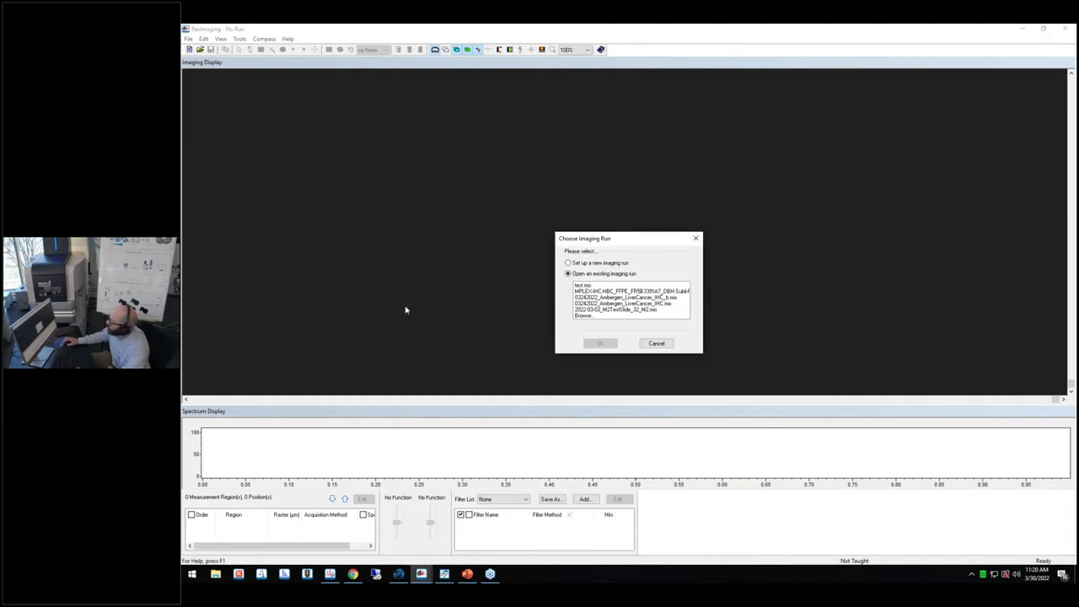
click(595, 264)
click(598, 344)
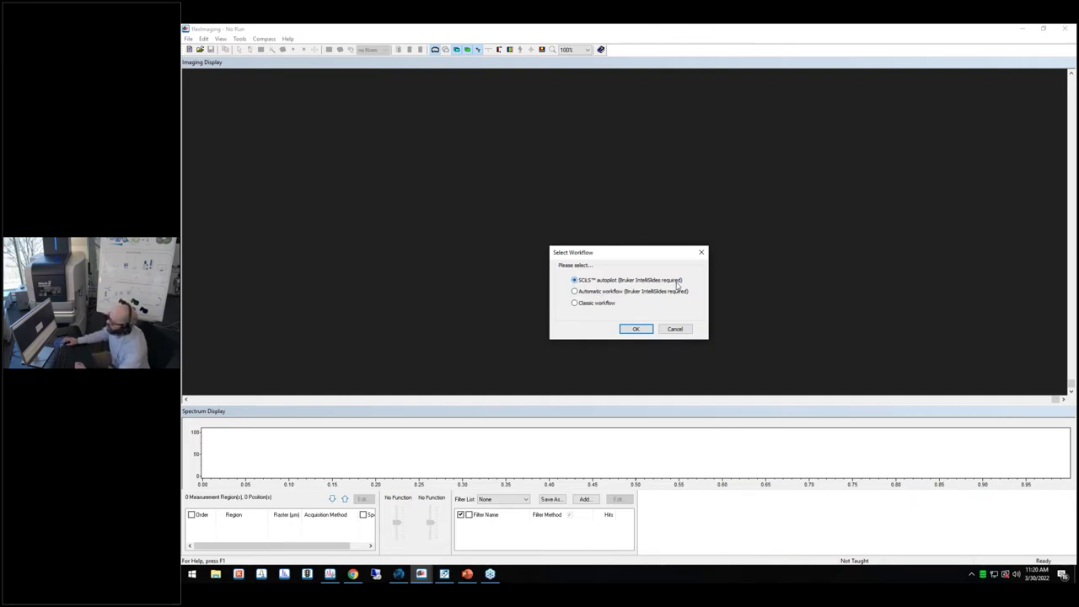
click(636, 329)
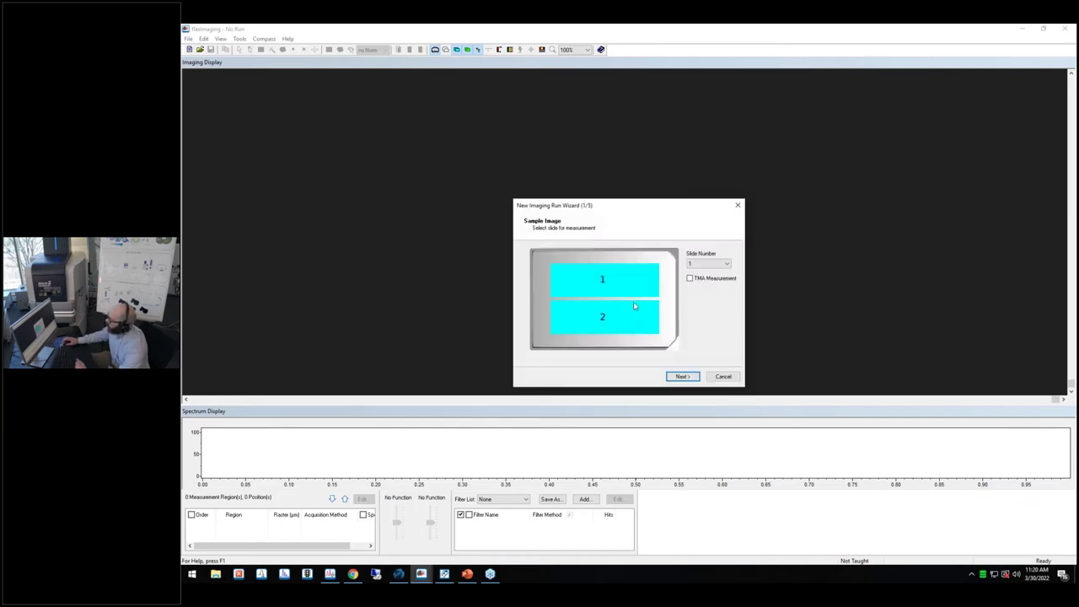
- Accept slide 1, name the run, and store results in D:\Data\Ambergen
click(681, 376)
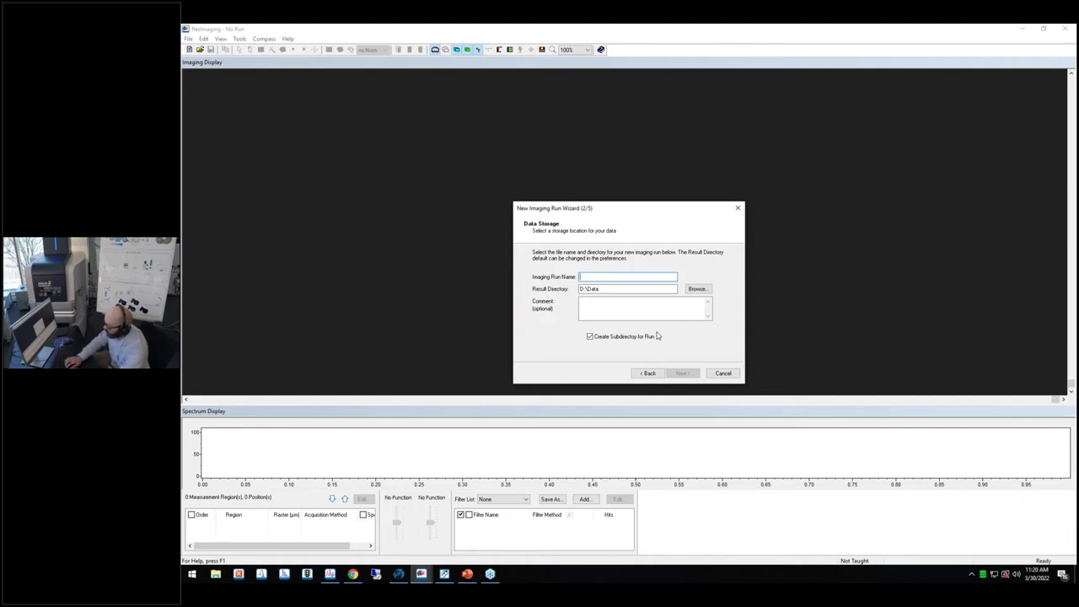
text(Live From Lab)
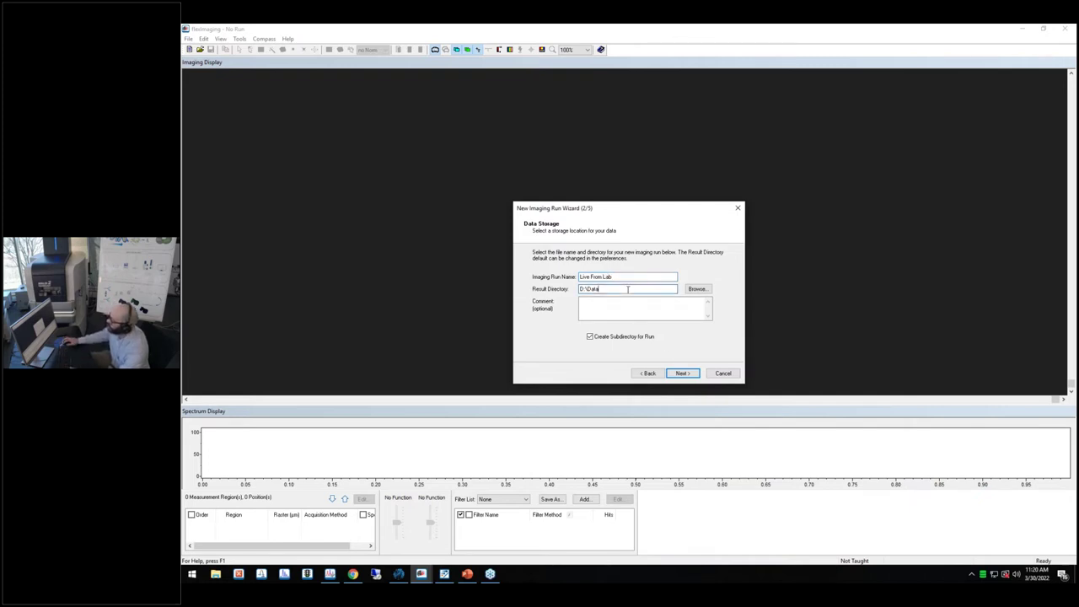
text(\Ambergen)
click(706, 290)
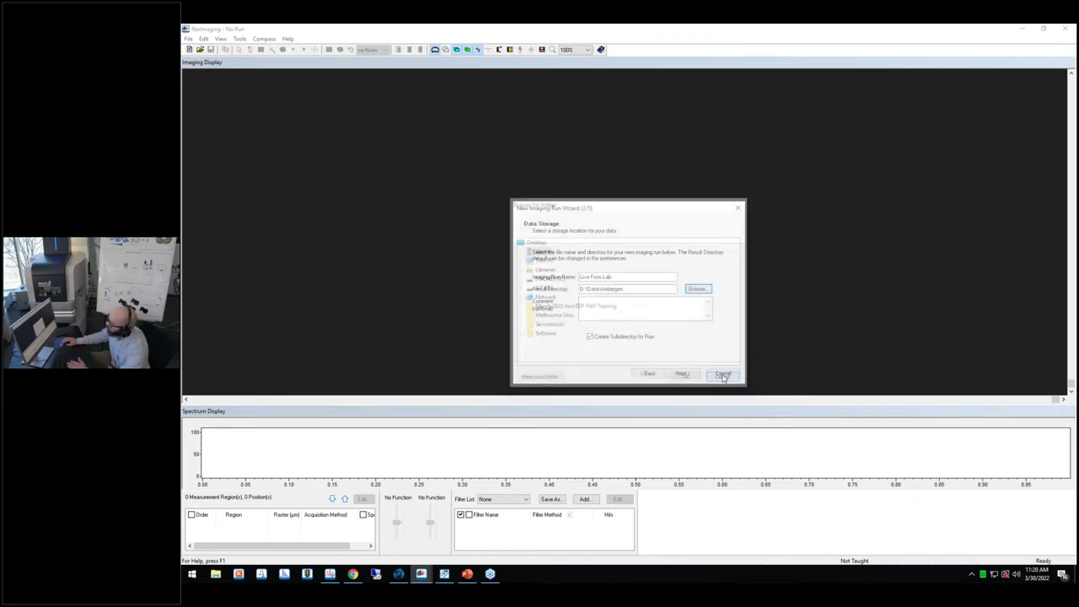
click(593, 303)
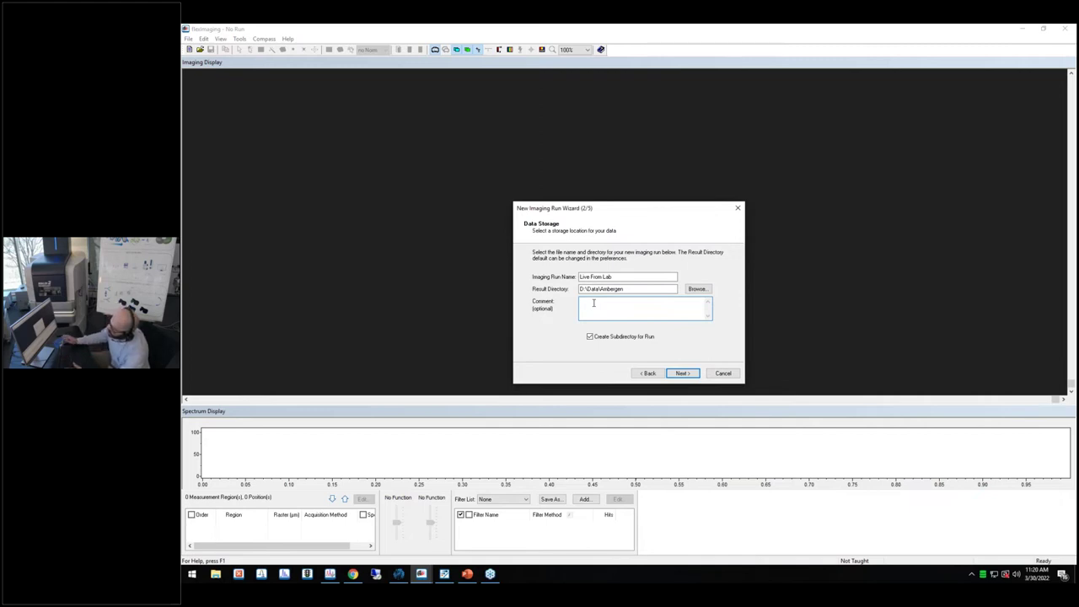
- Use a 20 µm raster with the 03242022_IHC_peptides.m method and start autoteaching
click(681, 374)
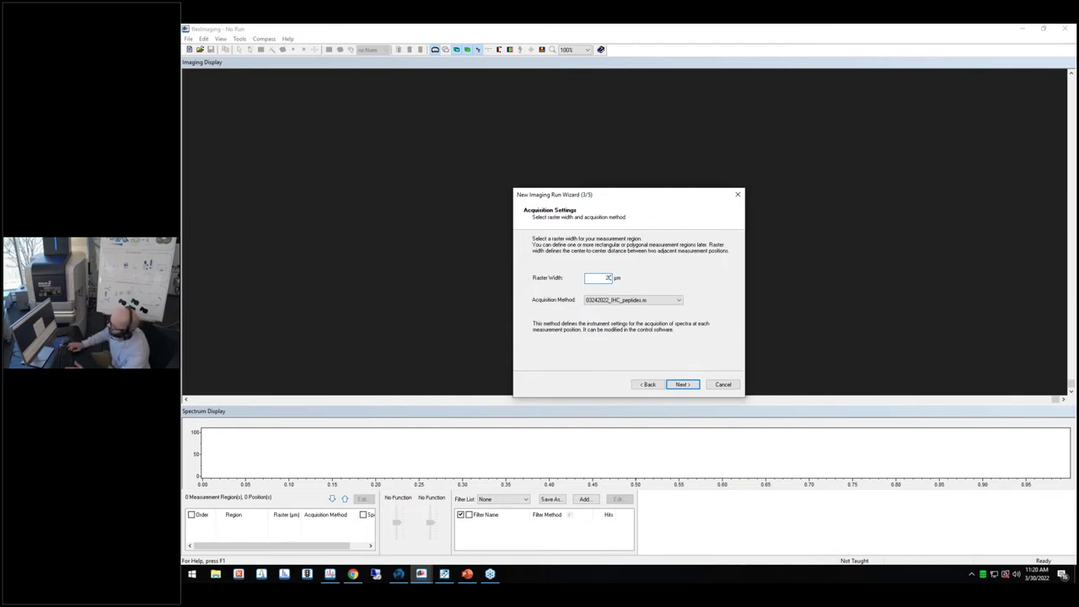
click(628, 300)
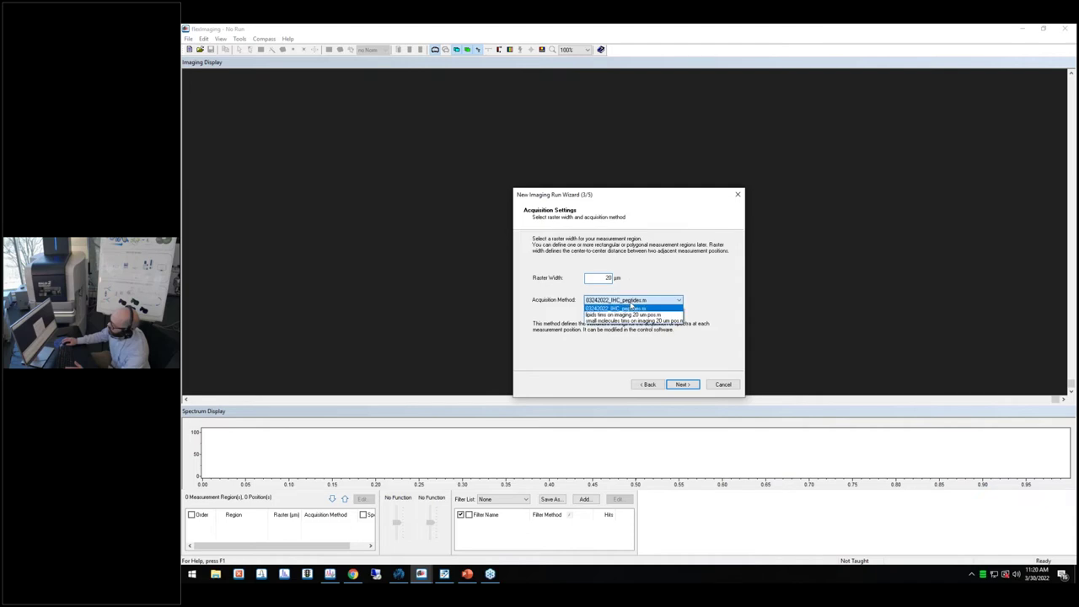
click(628, 308)
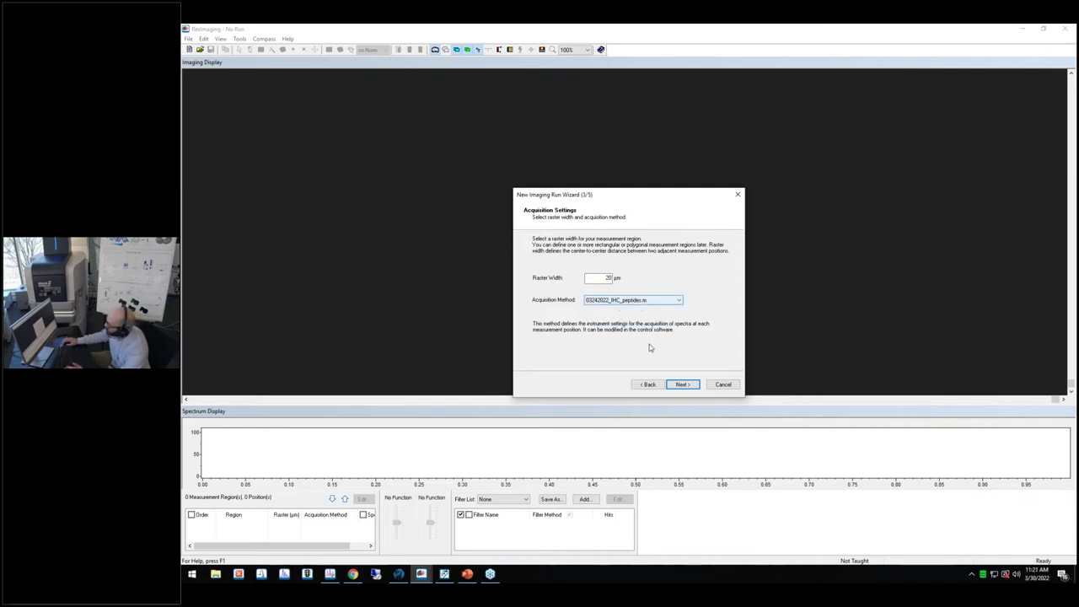
click(685, 384)
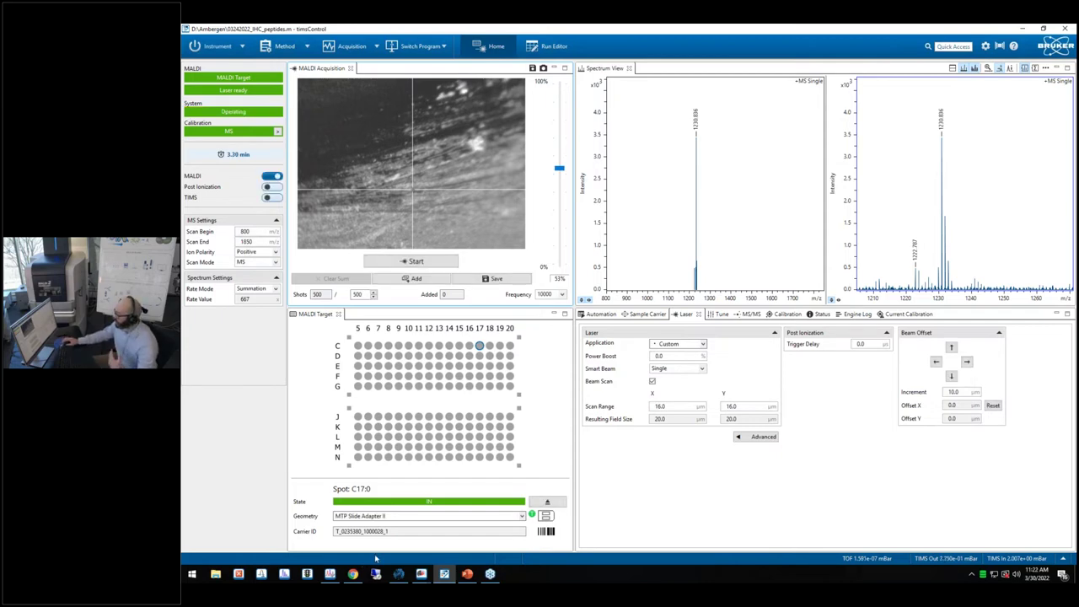
- Bring the flexImaging run setup wizard back to the front from the taskbar
mouse_move(444, 574)
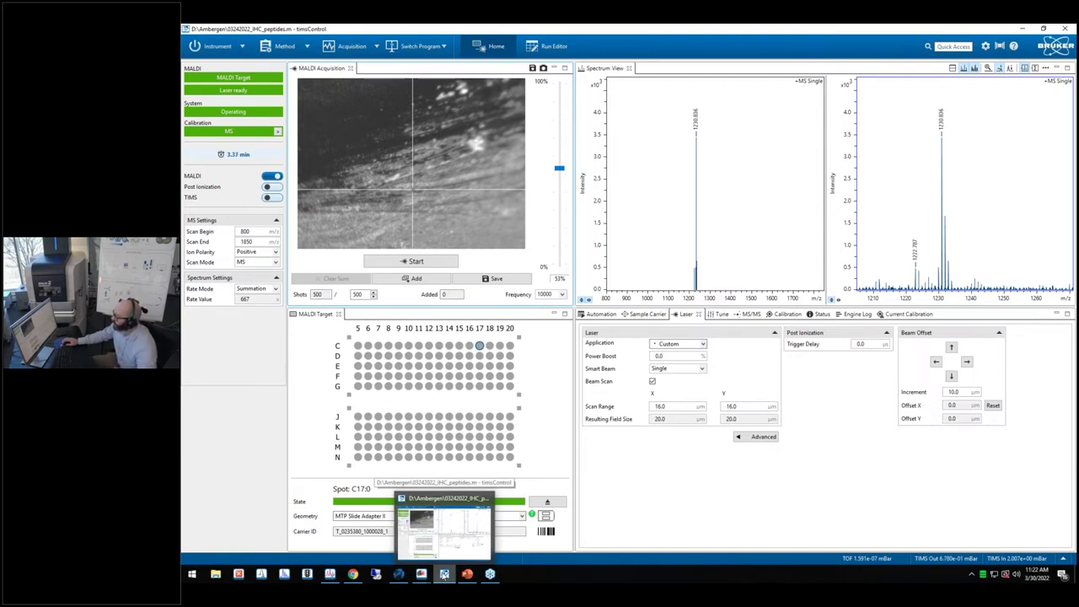
click(423, 575)
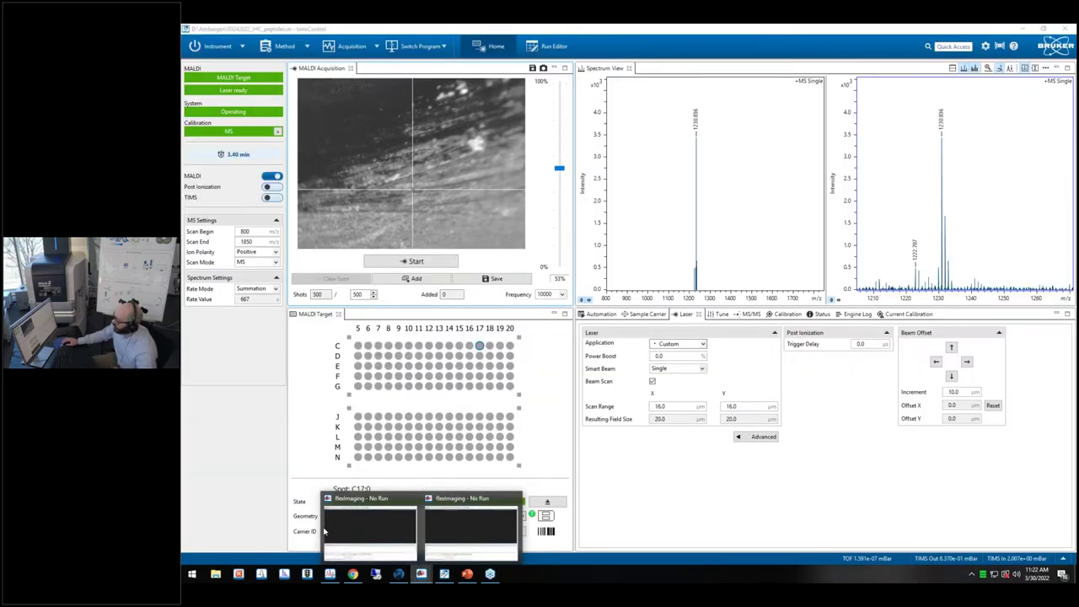
click(427, 531)
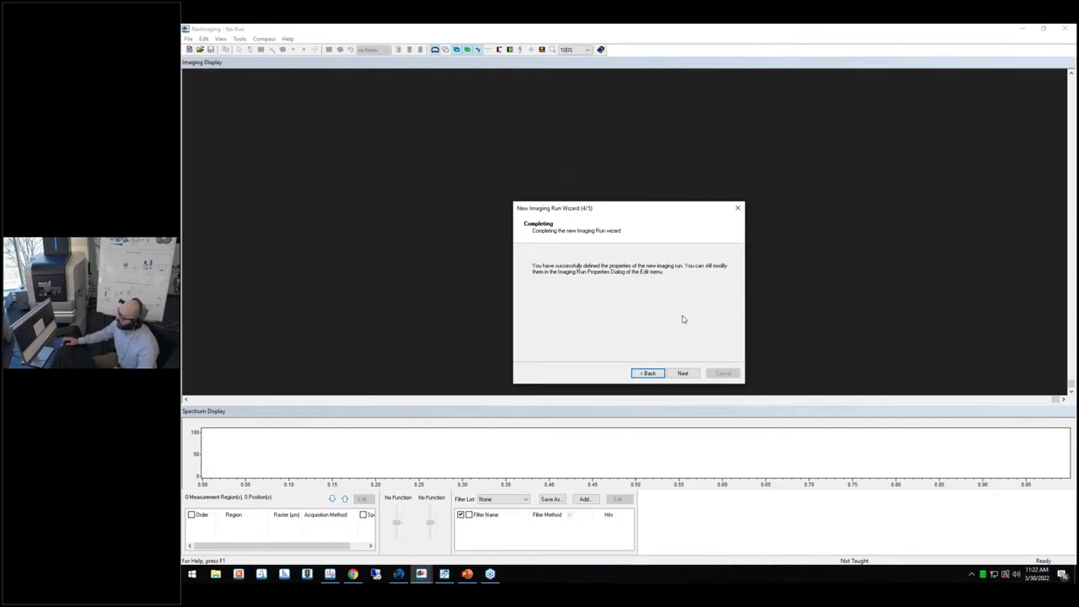
- Run the Target Profile check and finish the wizard to open Live From Lab.mis
click(675, 373)
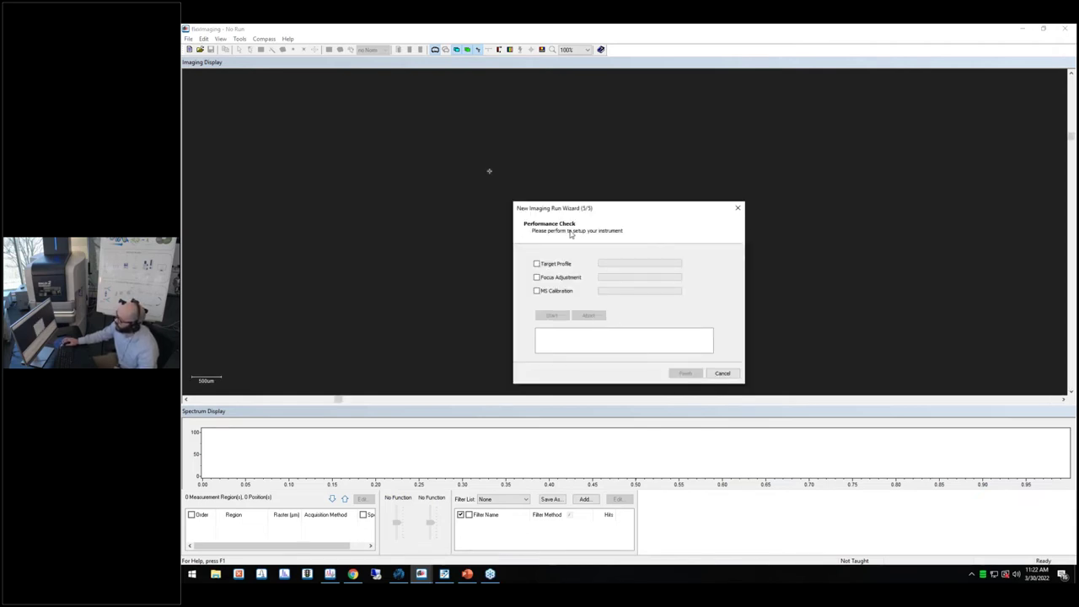
click(555, 265)
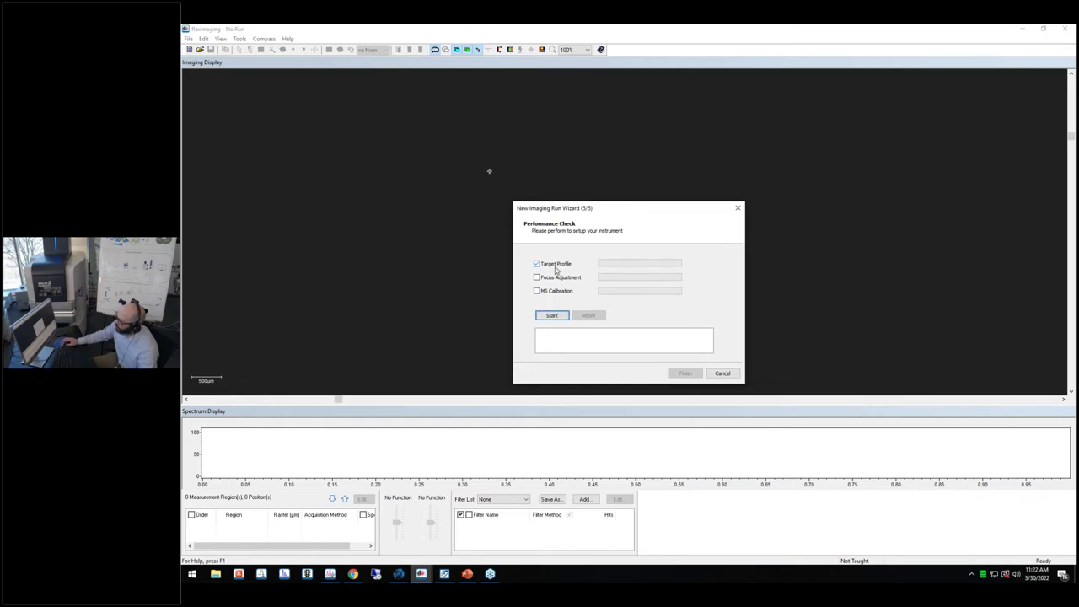
click(562, 316)
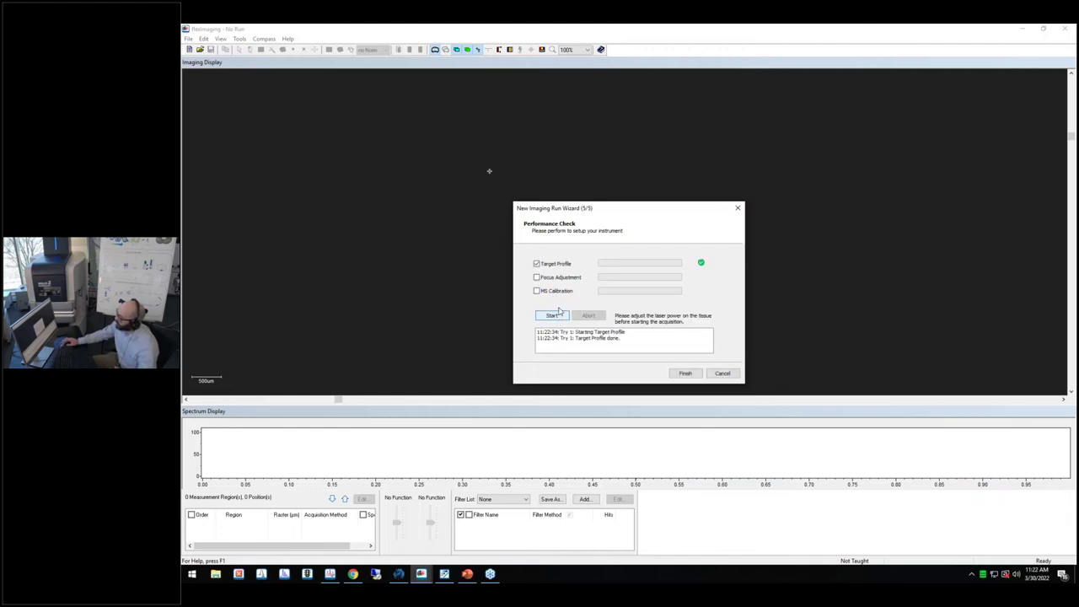
click(685, 375)
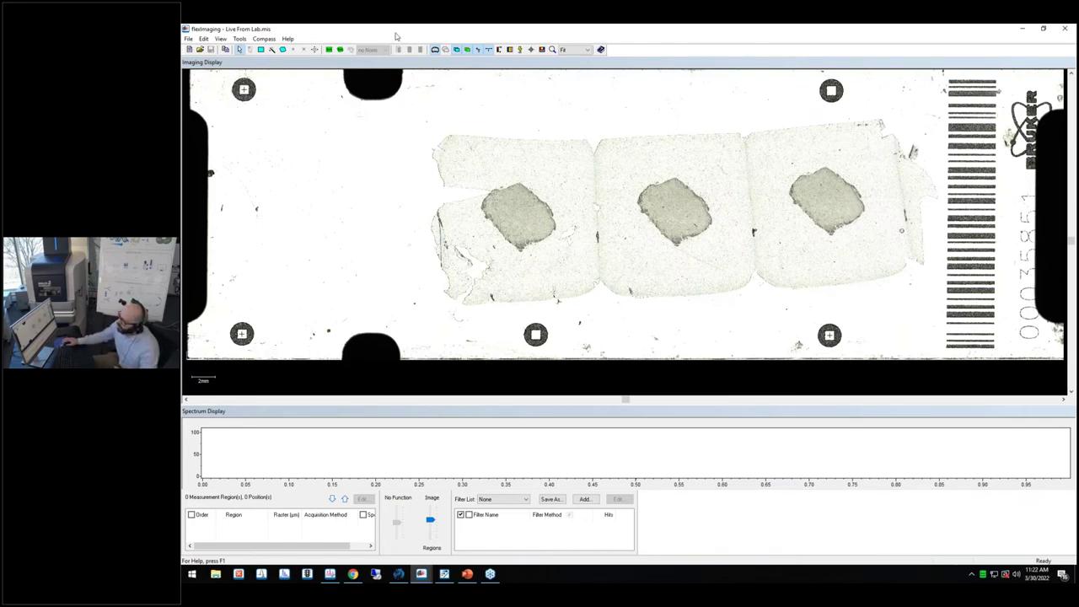
click(314, 49)
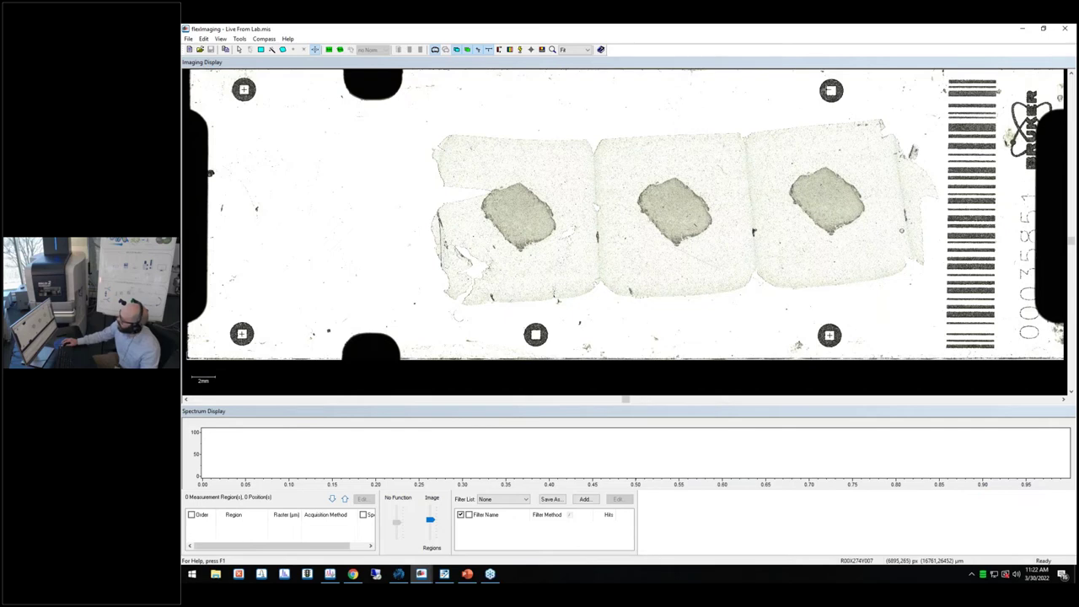
click(444, 574)
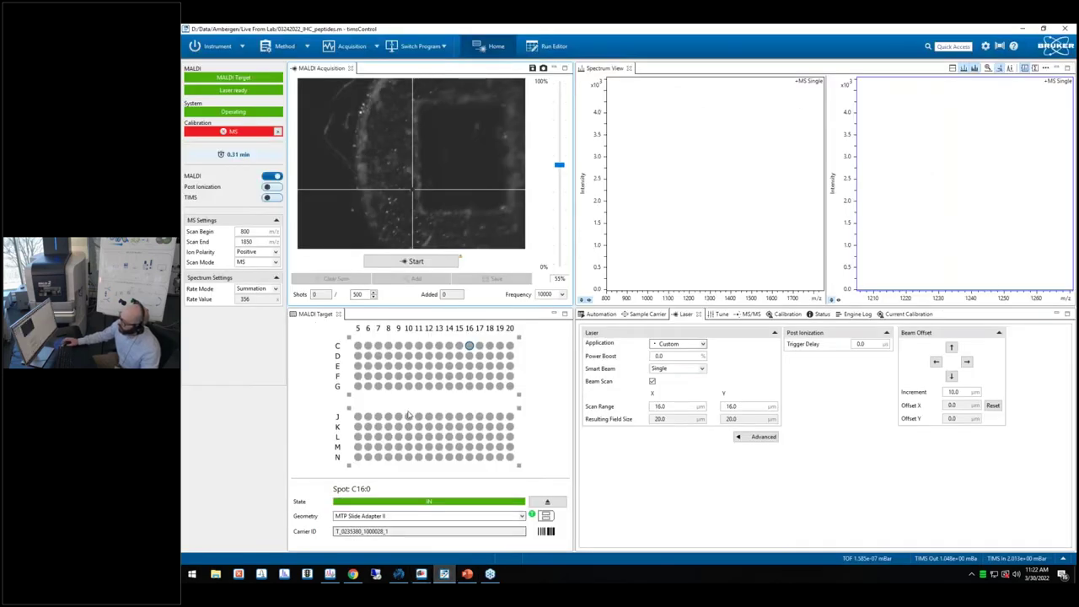
click(460, 202)
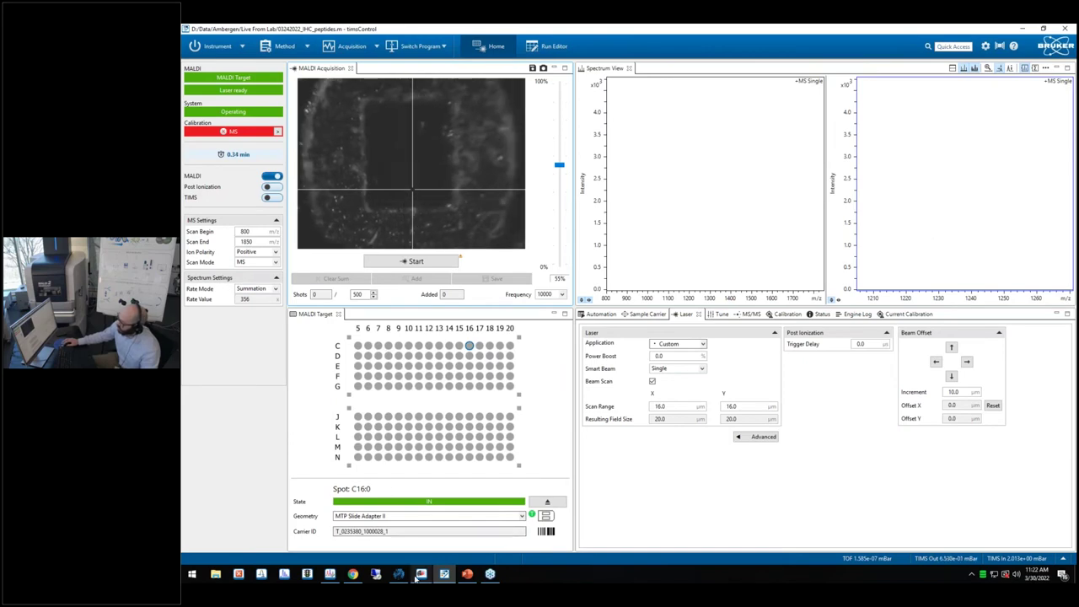
click(477, 531)
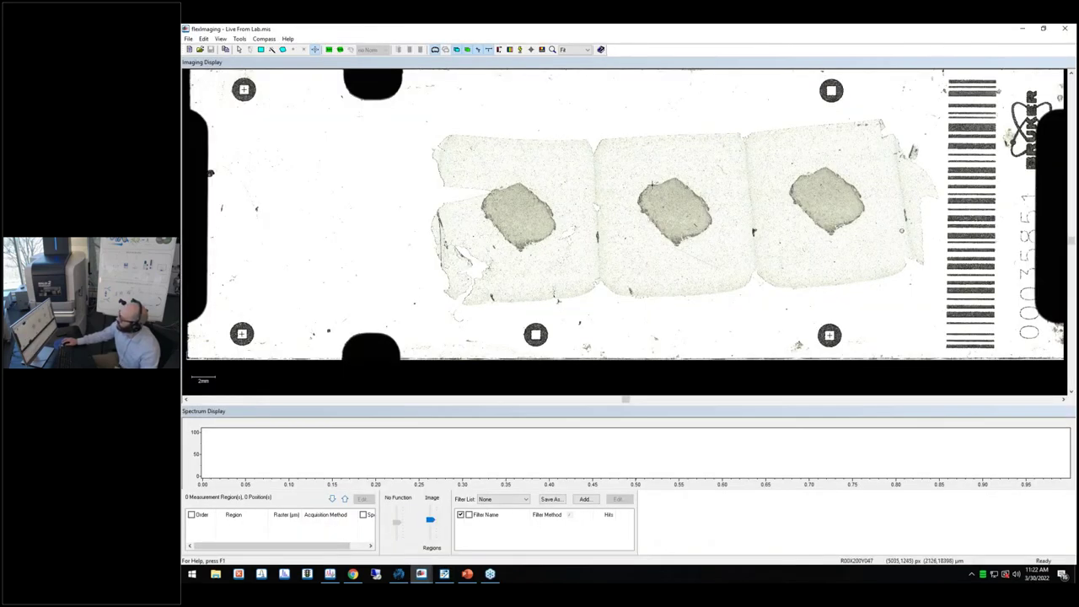
click(421, 574)
click(444, 574)
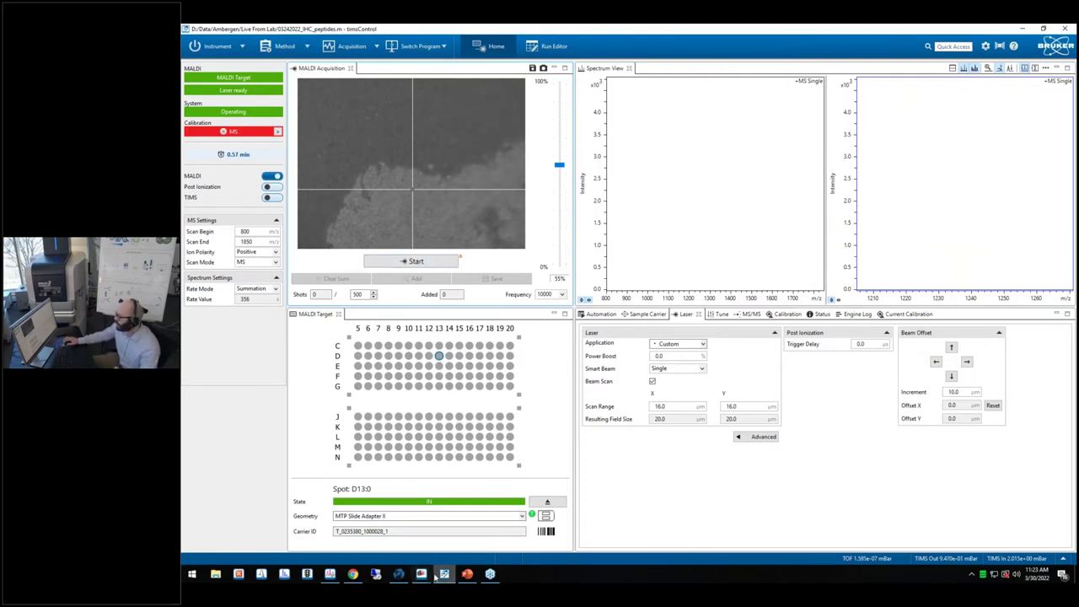
mouse_move(421, 574)
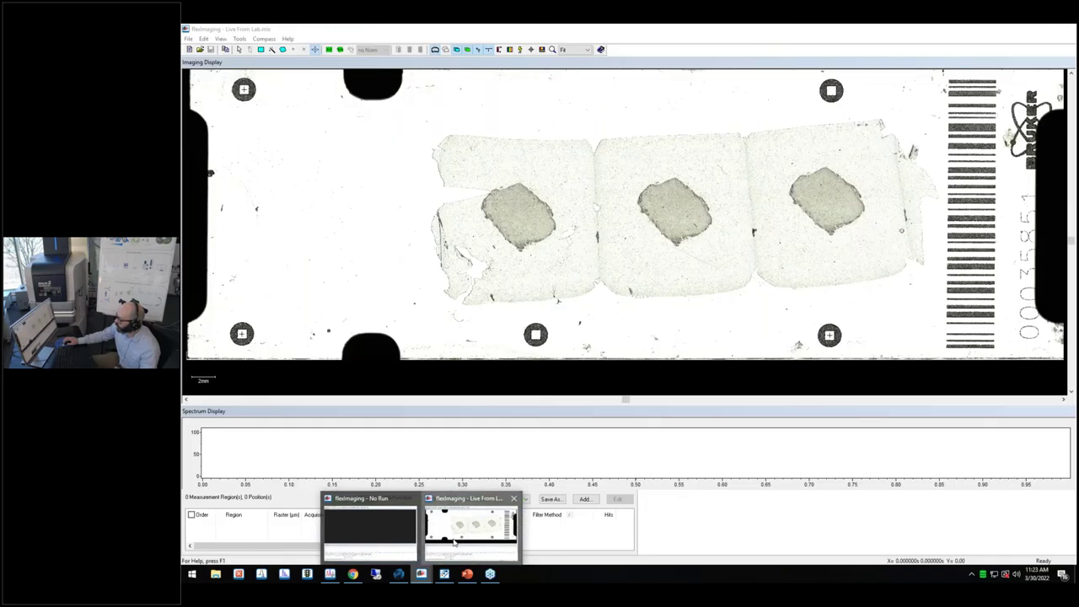
click(456, 543)
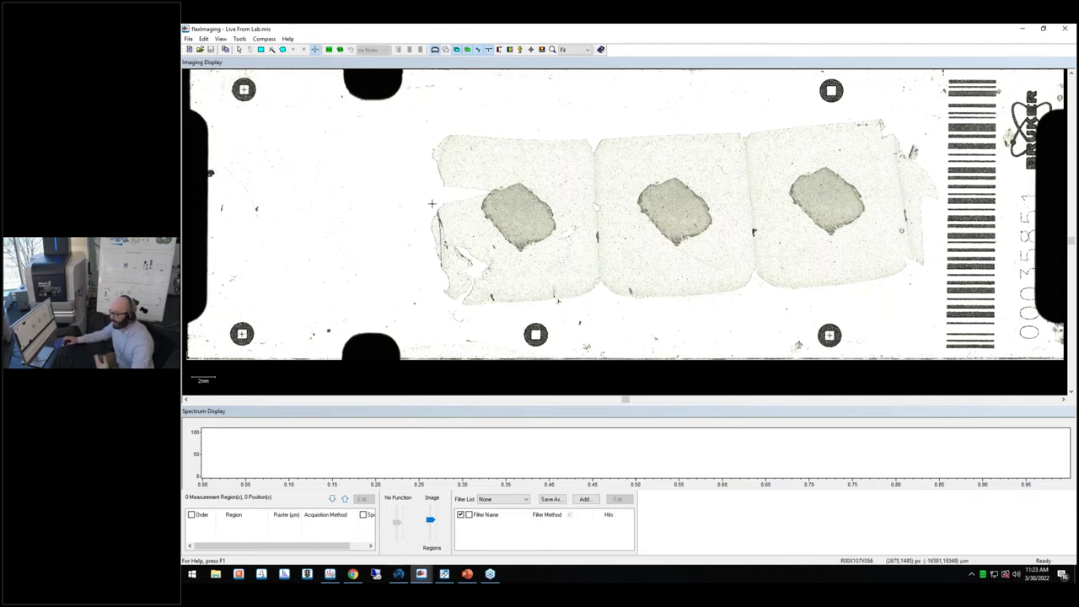
- Draw a rectangular measurement region around the third tissue section
click(272, 49)
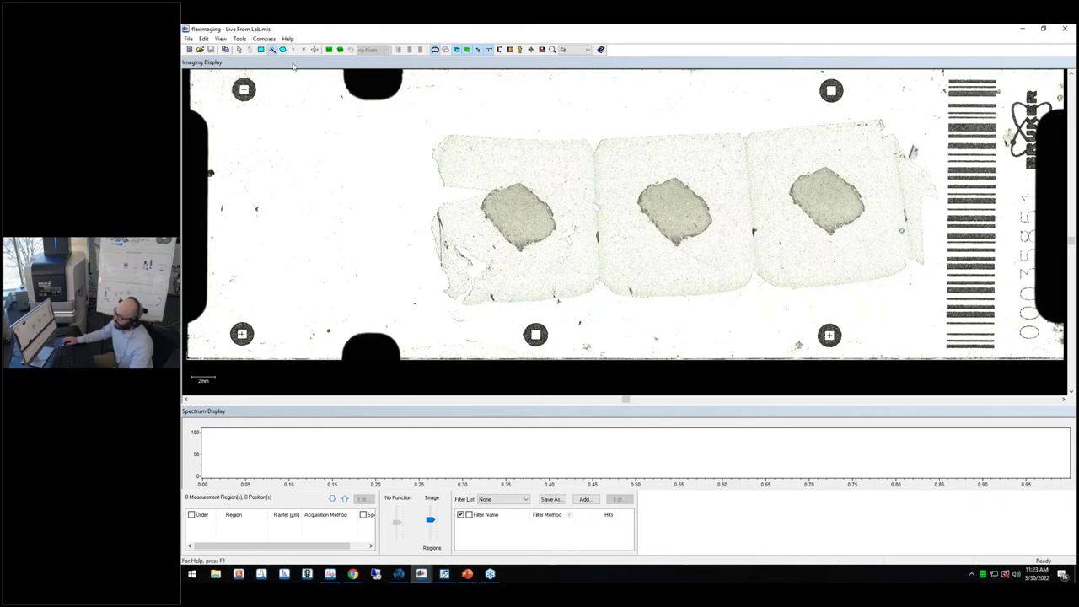
drag(779, 166, 874, 239)
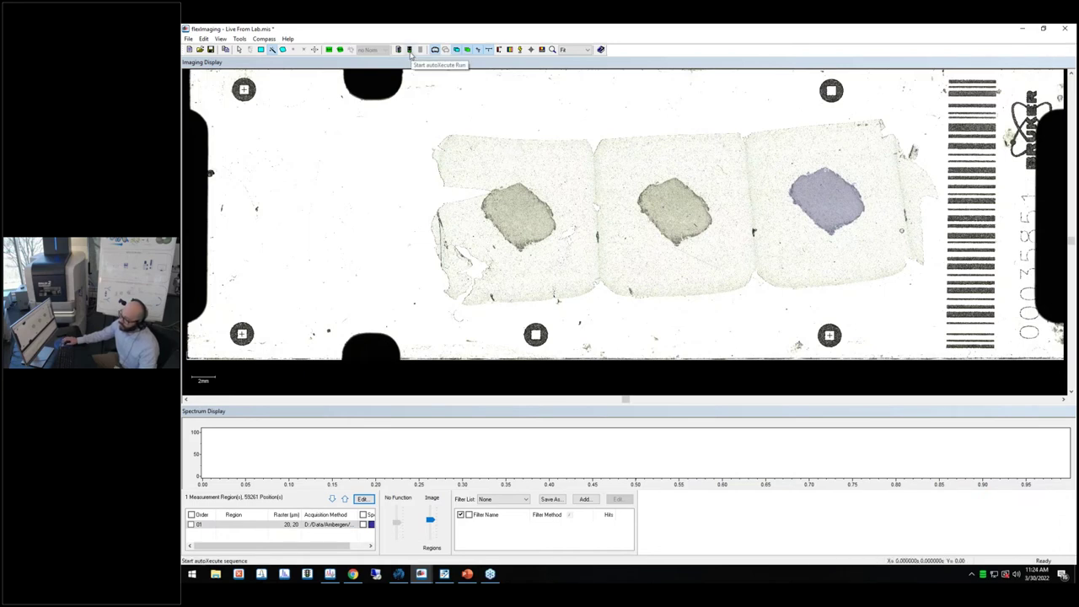
- Start the autoXecute run with Eject Target After Acquisition enabled
click(410, 50)
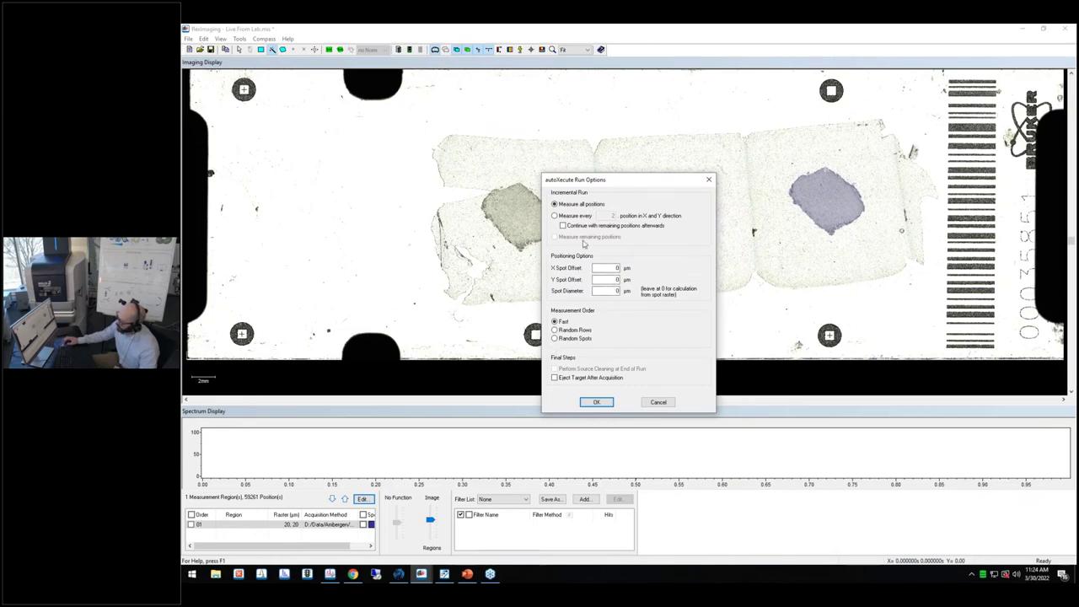
click(576, 378)
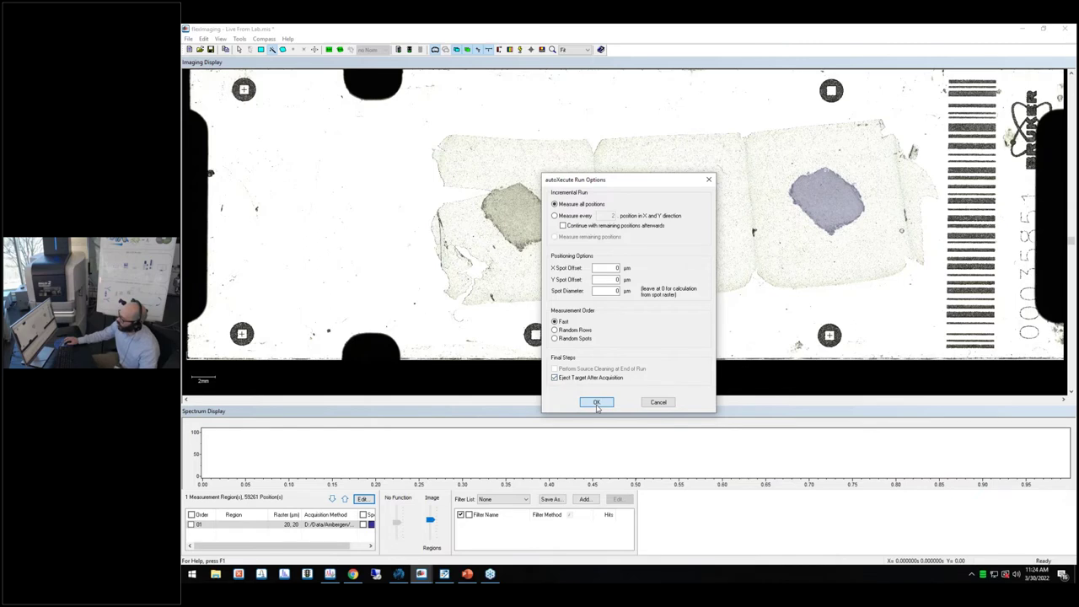
click(596, 403)
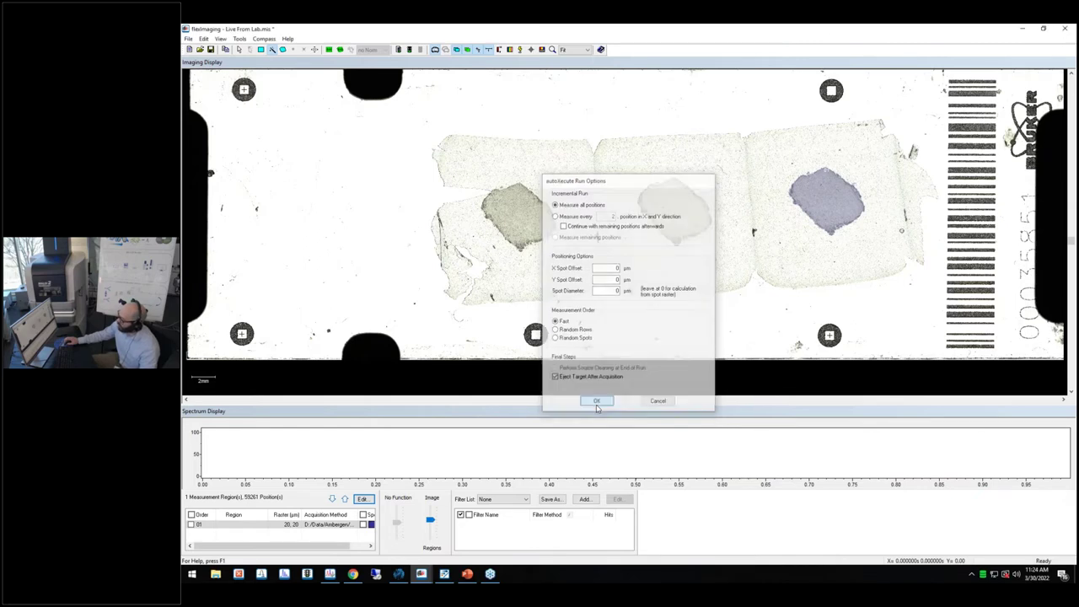
- Switch to timsControl to watch the imaging acquisition progress
click(445, 575)
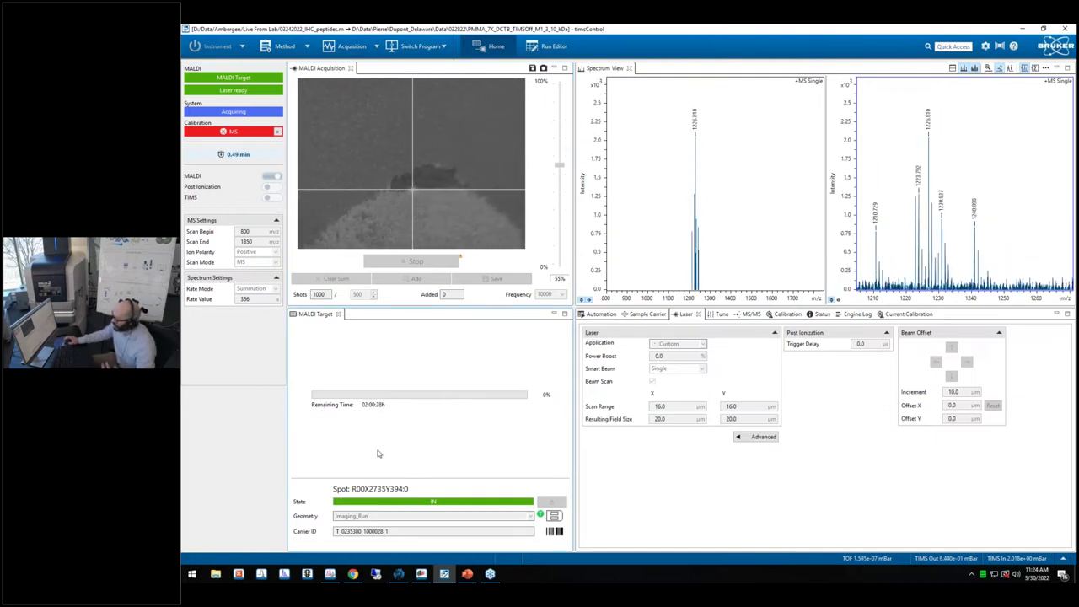
- Switch to the multiplex IHC dataset in SCiLS Lab, zoom the spectrum, and clear all ion images
mouse_move(403, 574)
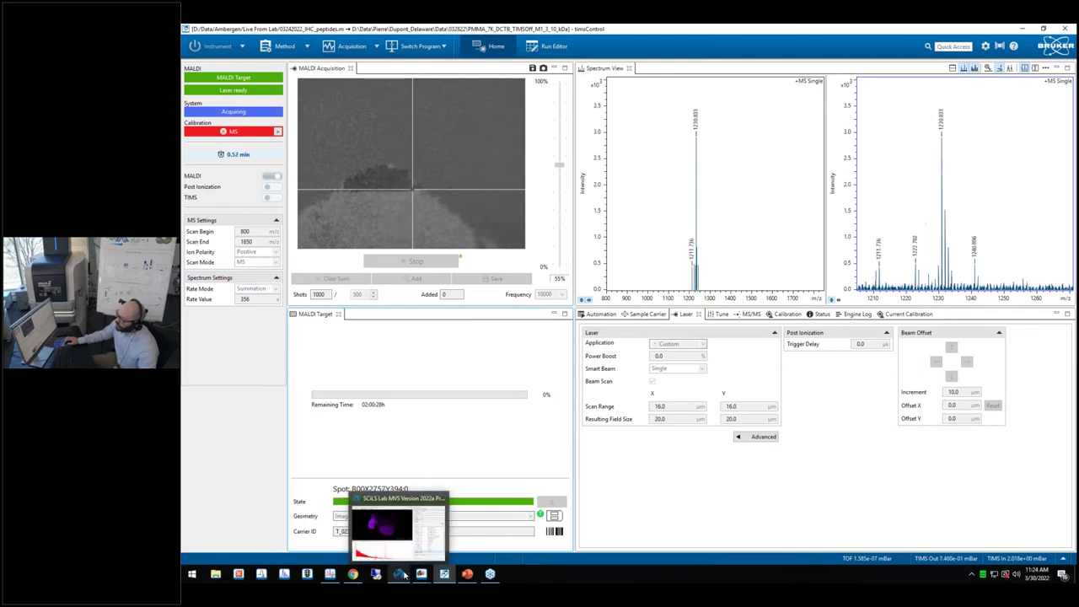
click(411, 528)
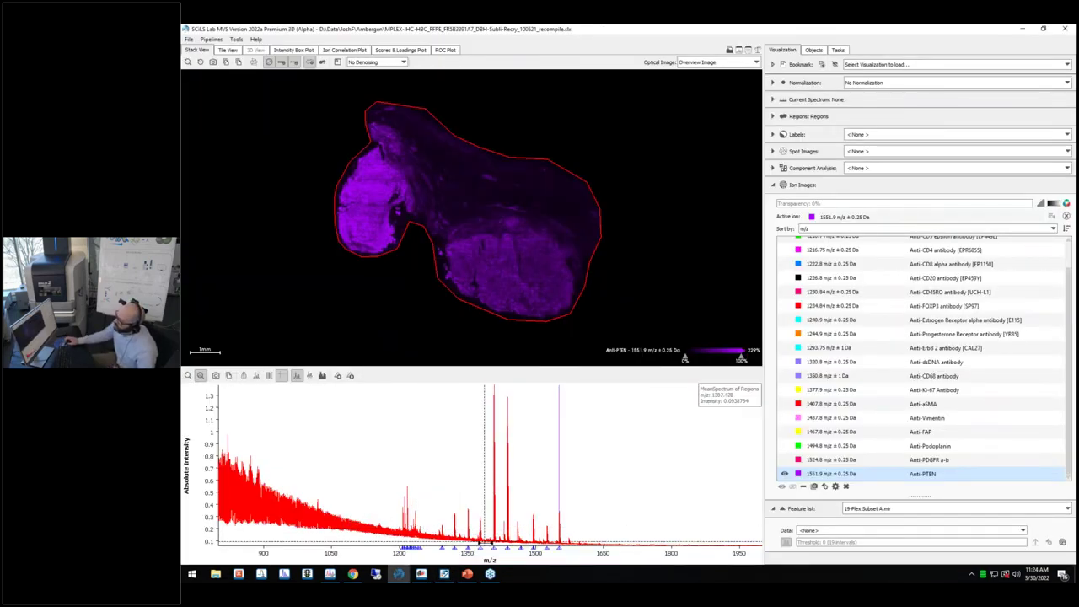
scroll(485, 553, up, 3)
scroll(484, 552, up, 2)
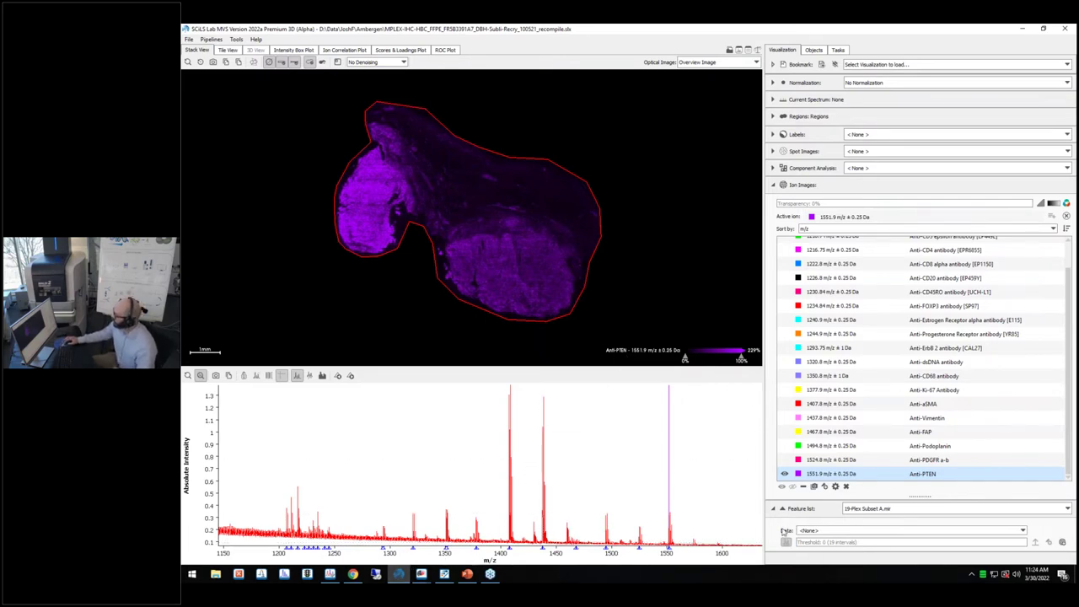
click(846, 486)
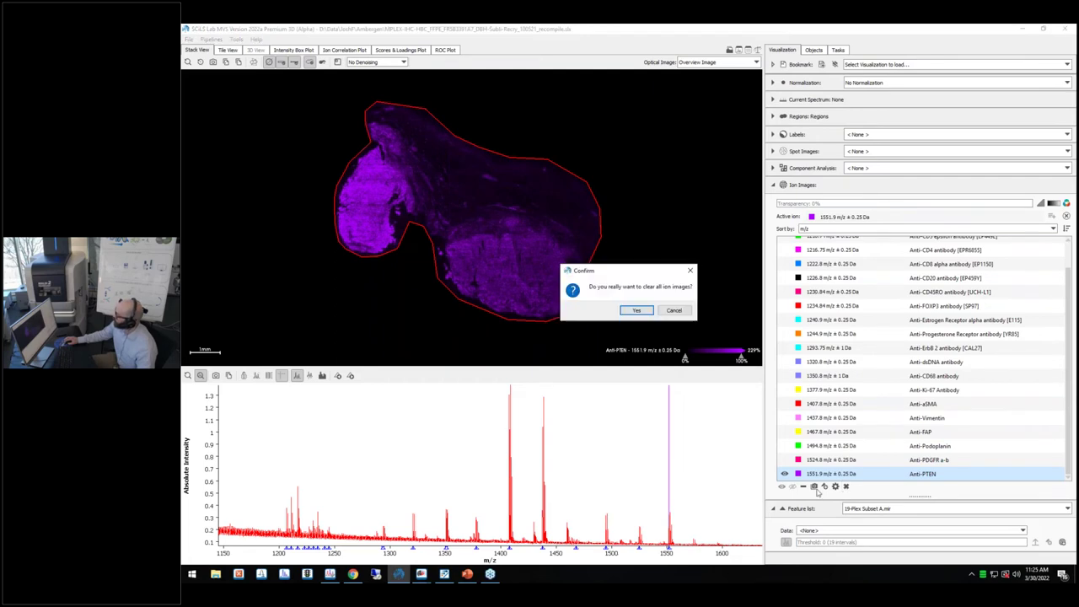
click(638, 310)
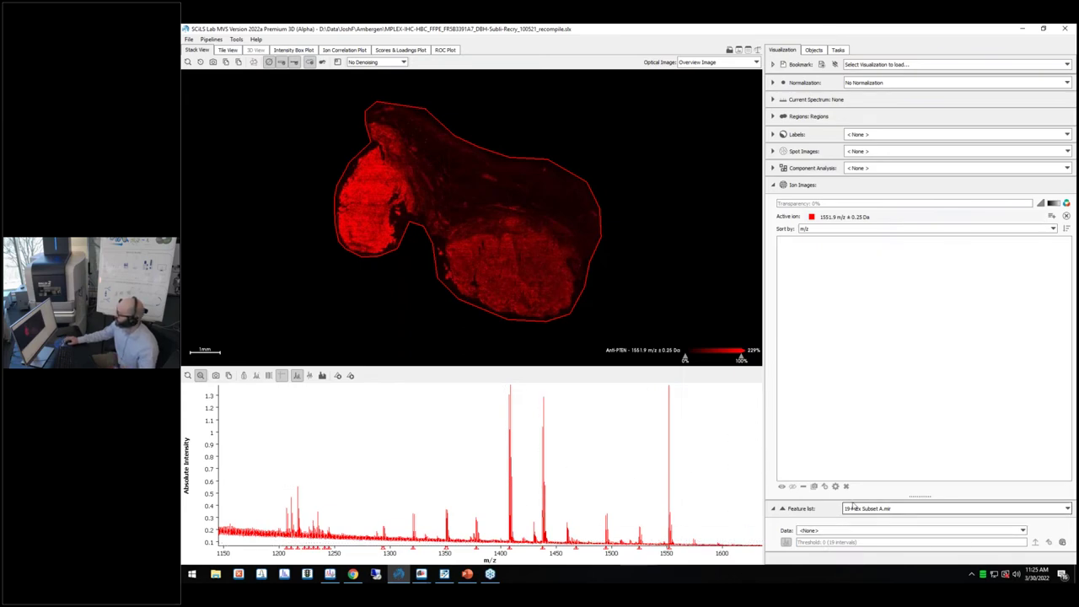
- Create ion images from the 19-Plex Subset A.mir feature list, confirming with OK
click(189, 40)
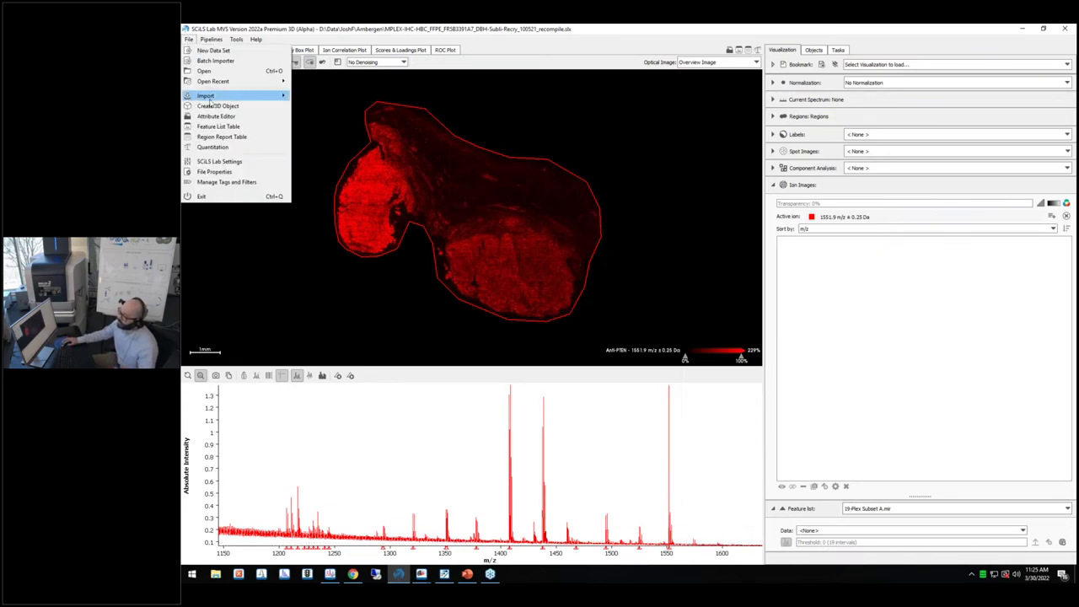
mouse_move(249, 96)
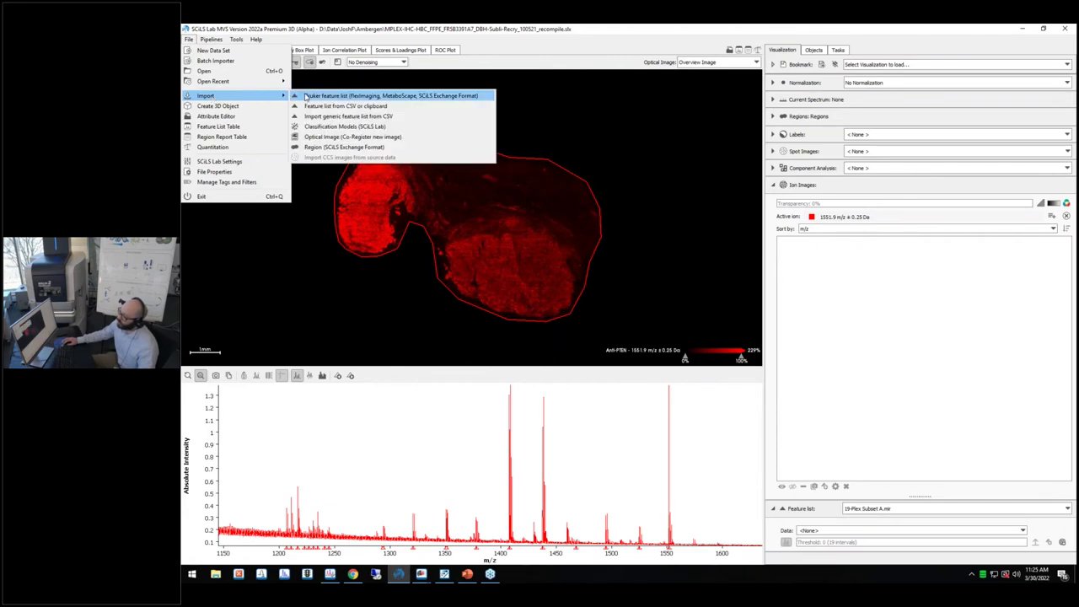
click(911, 510)
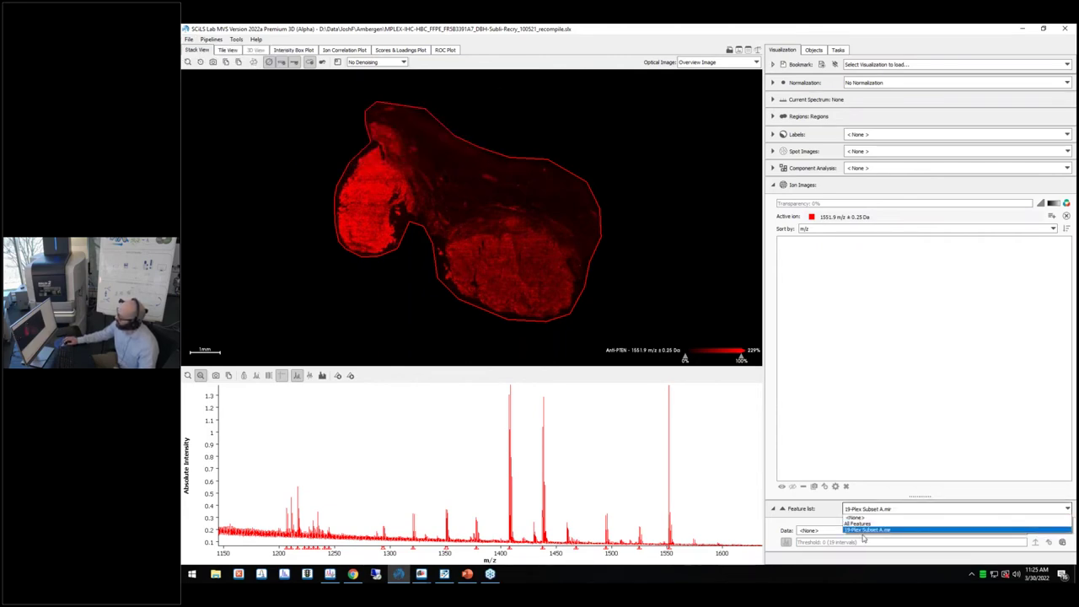
click(864, 531)
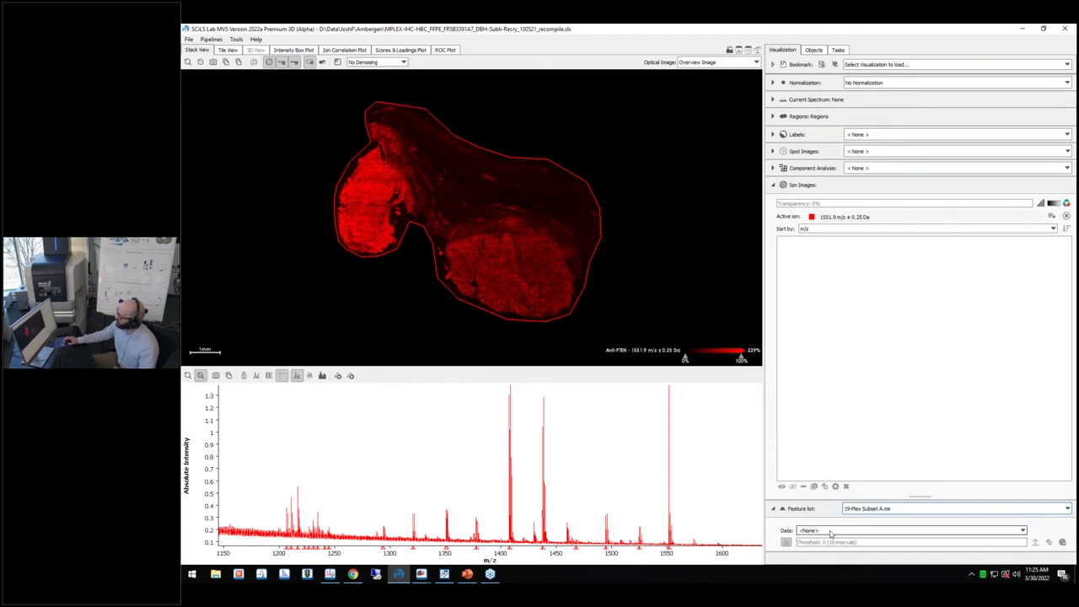
click(1060, 544)
click(646, 316)
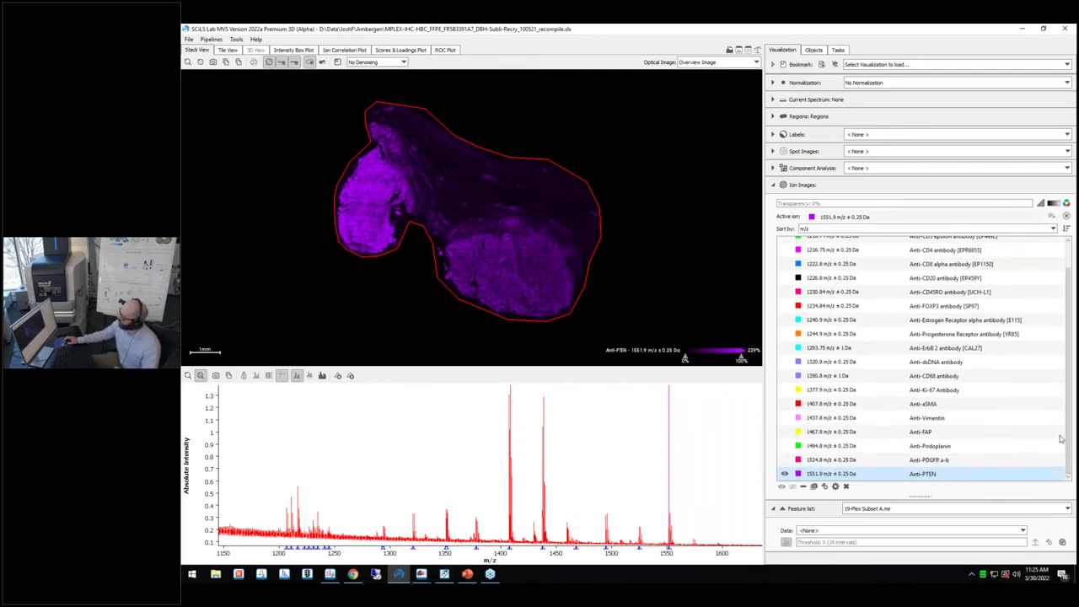
- Display the Anti-pan Cytokeratin ion image at 1206.7 m/z after briefly viewing Anti-CD3 epsilon
scroll(944, 347, up, 2)
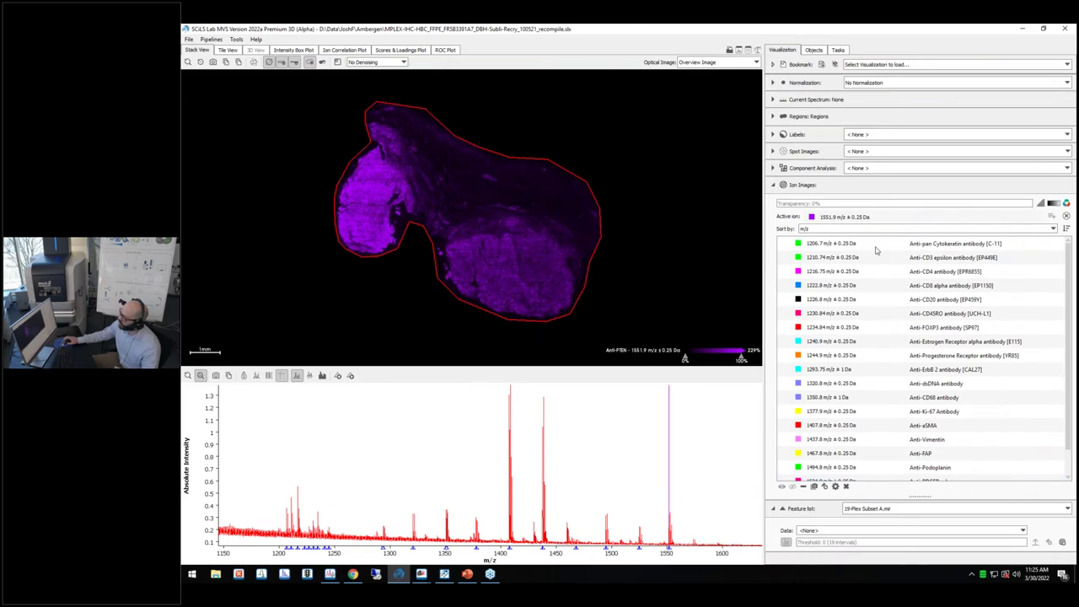
click(827, 243)
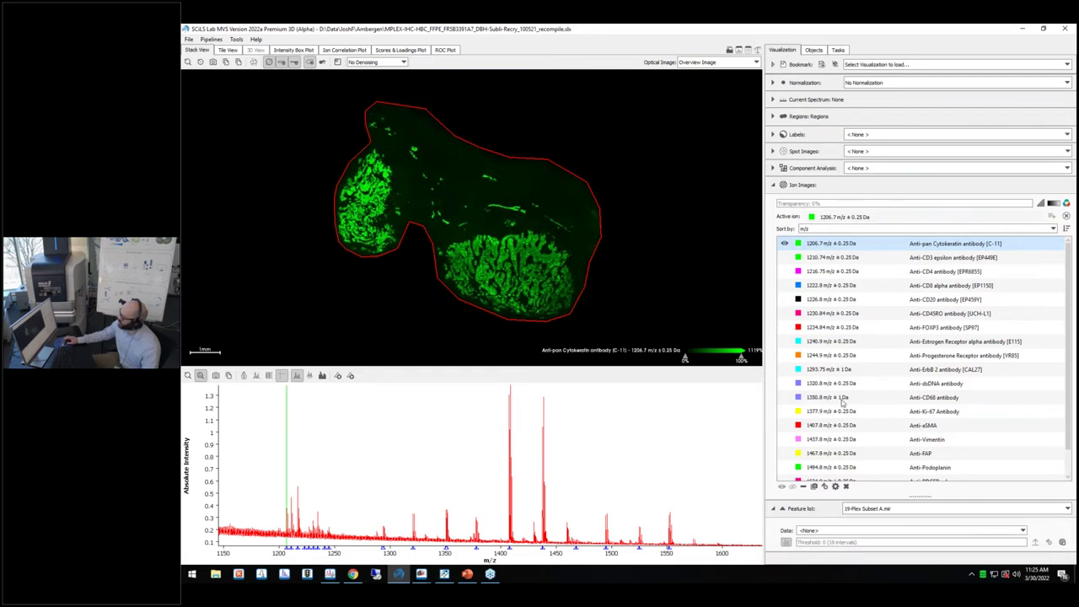
scroll(841, 404, down, 2)
scroll(832, 272, up, 2)
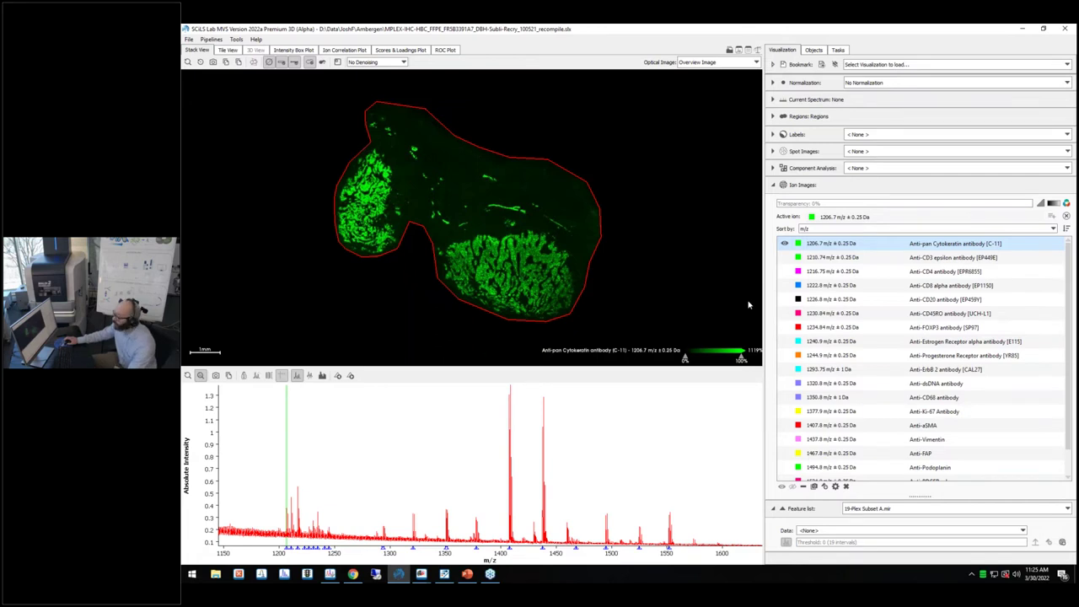
click(815, 259)
click(816, 244)
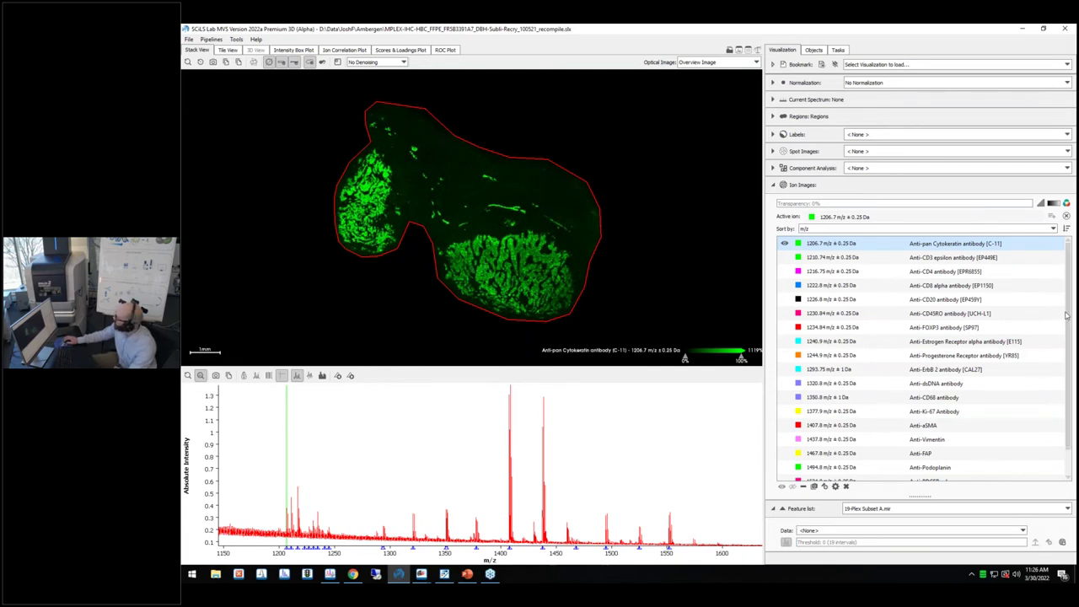
scroll(883, 440, down, 1)
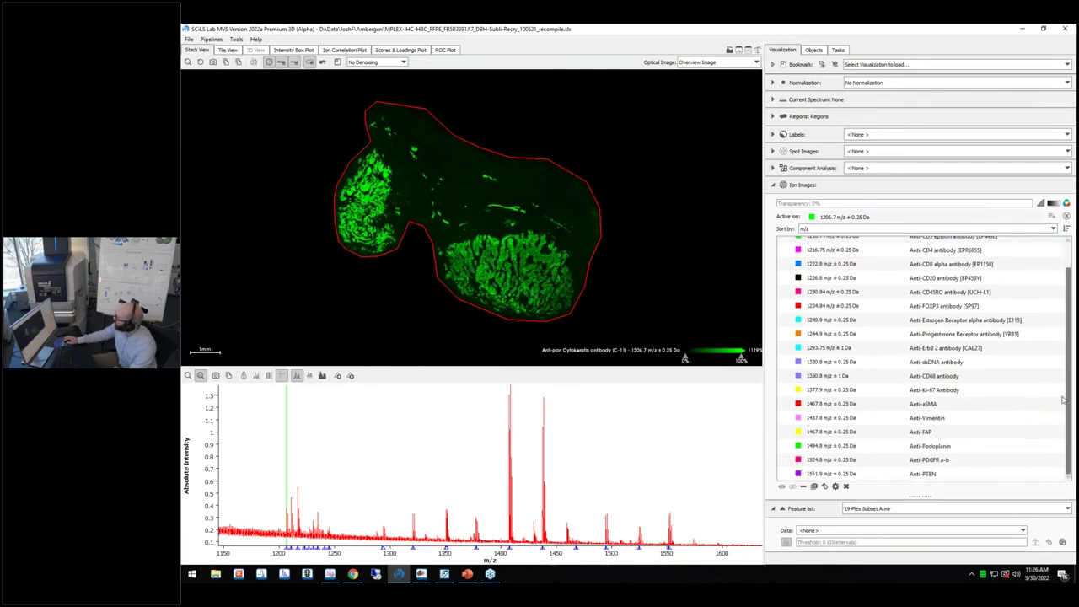
- Step through the PTEN, PDGFR a-b and Podoplanin images to Anti-Vimentin at 1437.8 m/z
click(836, 476)
click(837, 462)
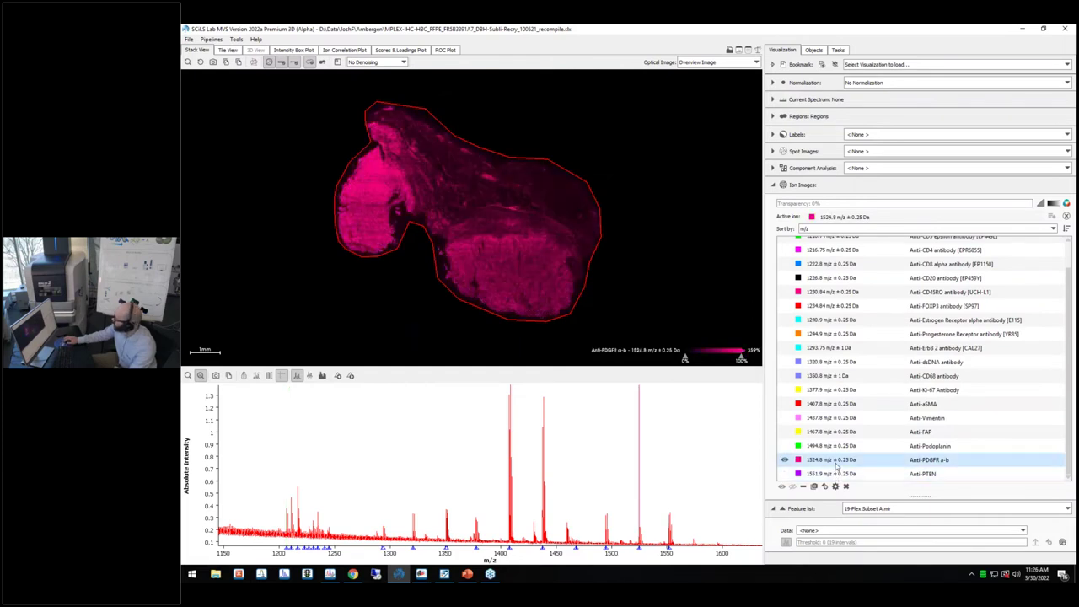
click(834, 447)
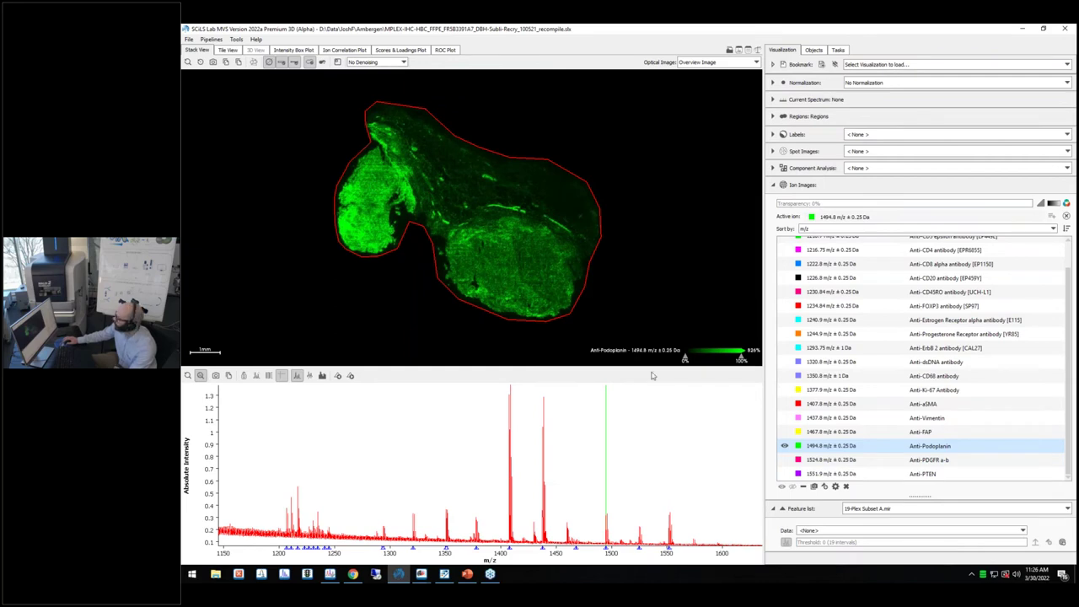
click(928, 419)
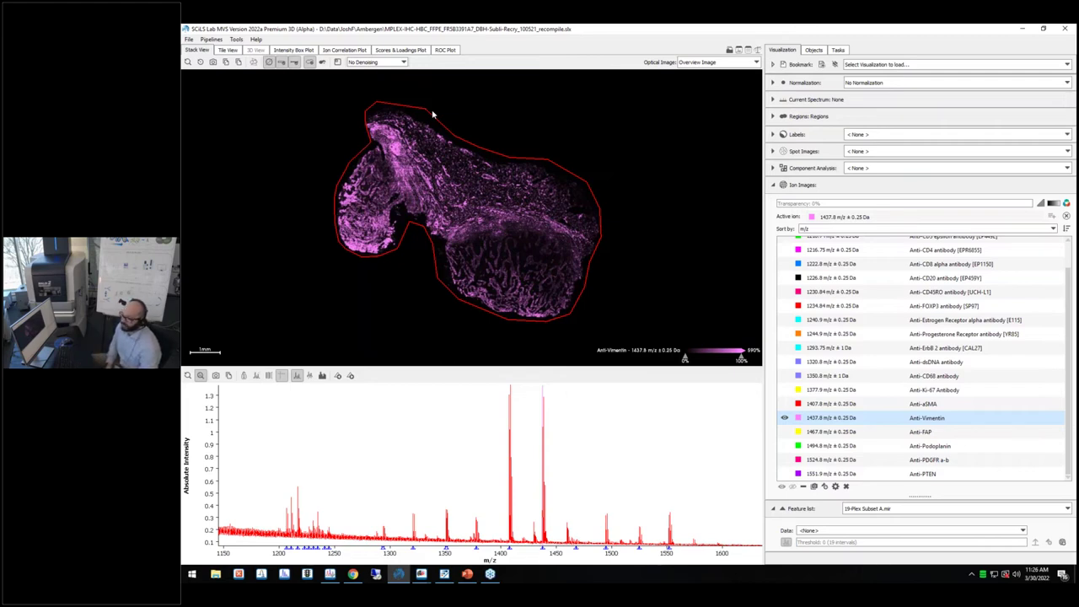
click(489, 575)
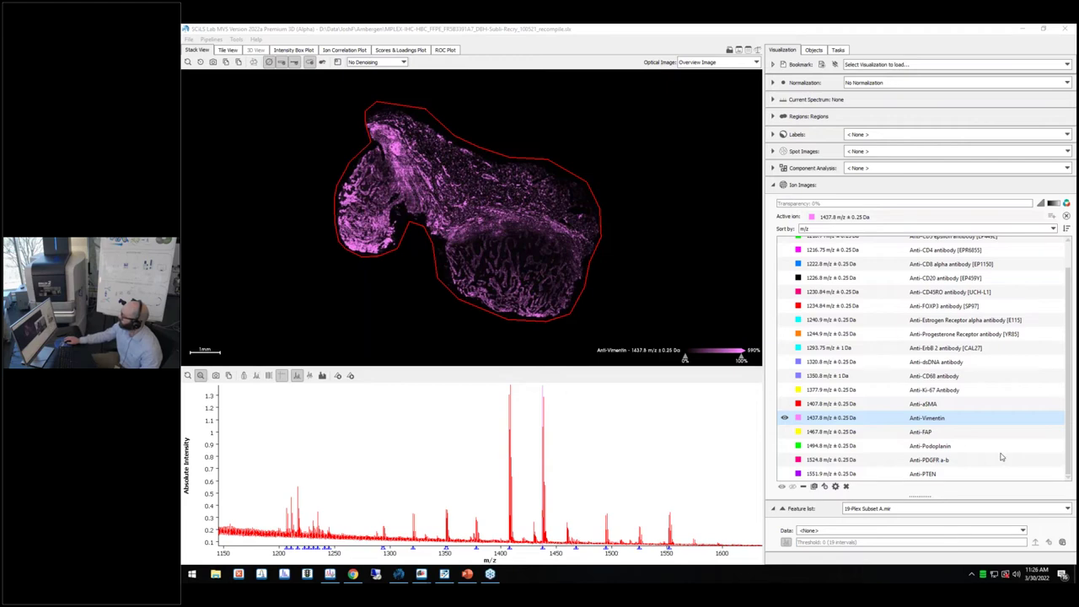
- Bring the LivefromtheLab_ENDING.pptx question-mark closing slide to the front in PowerPoint
click(469, 575)
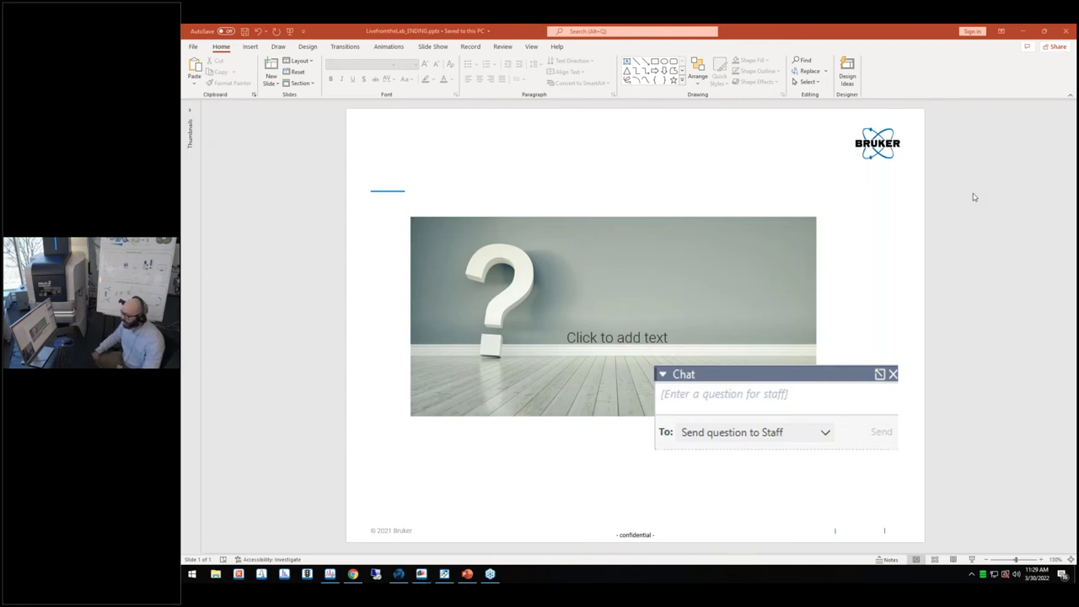
- Return to timsControl to monitor the imaging run, now 12% complete with about 1:26:49 left
click(444, 573)
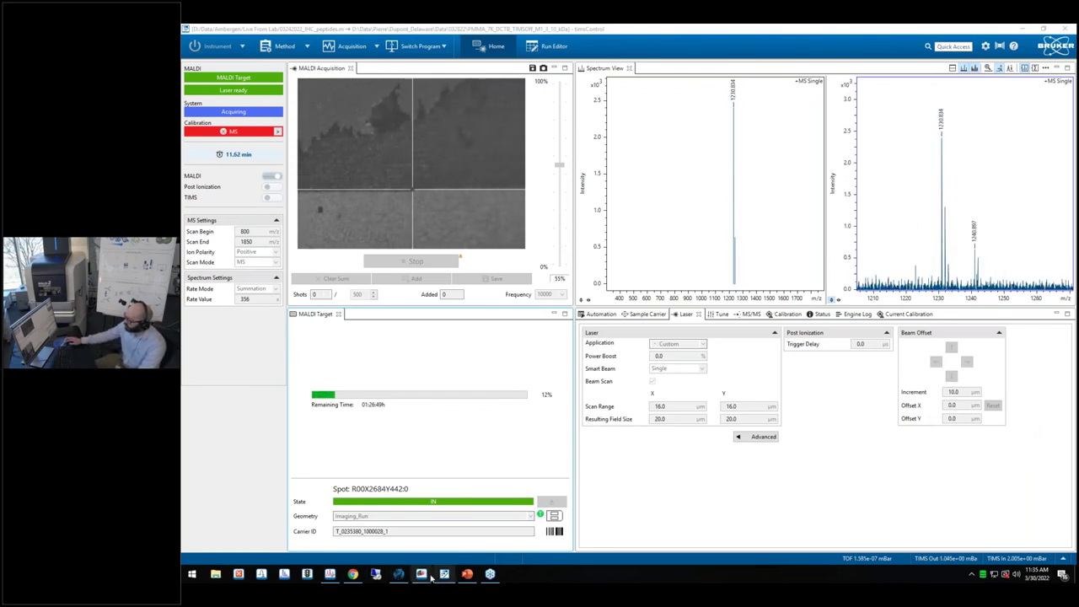
- Bring the flexImaging Live From Lab.mis run forward, showing fiducials and the 55261-position region
mouse_move(423, 574)
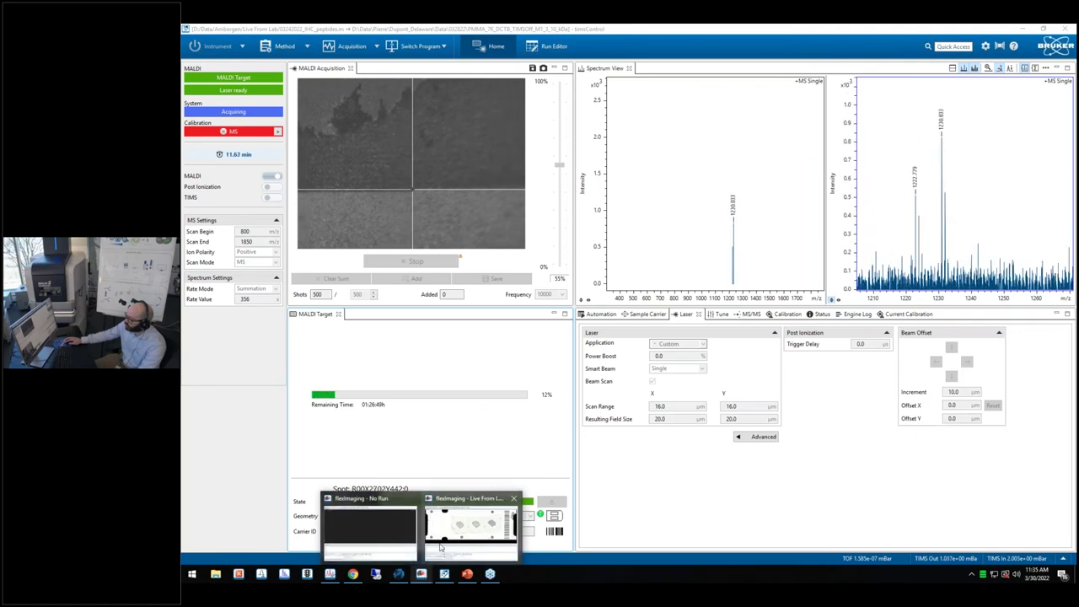
click(439, 548)
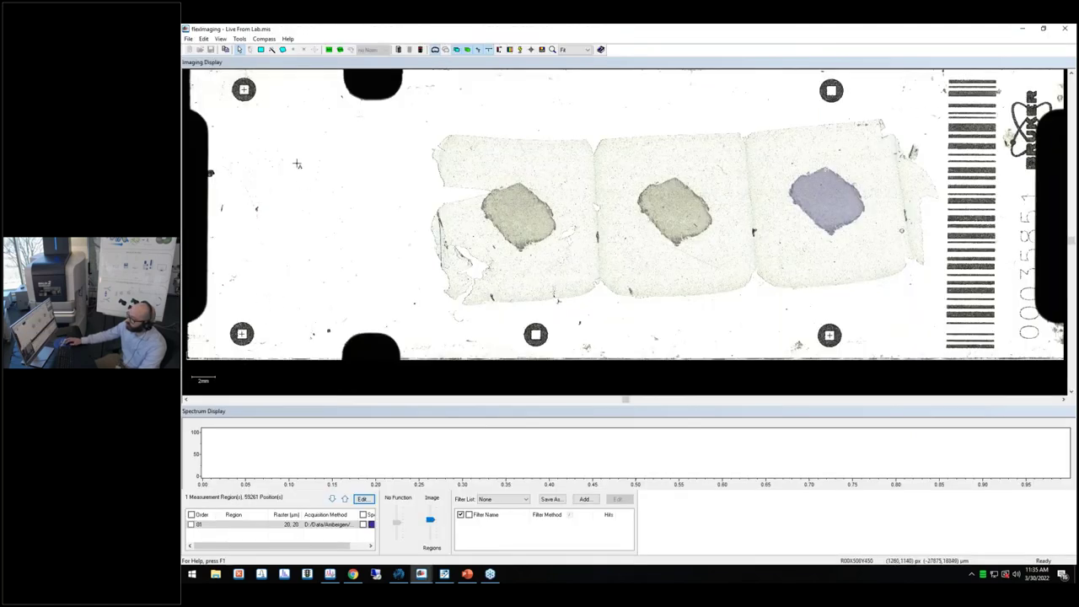